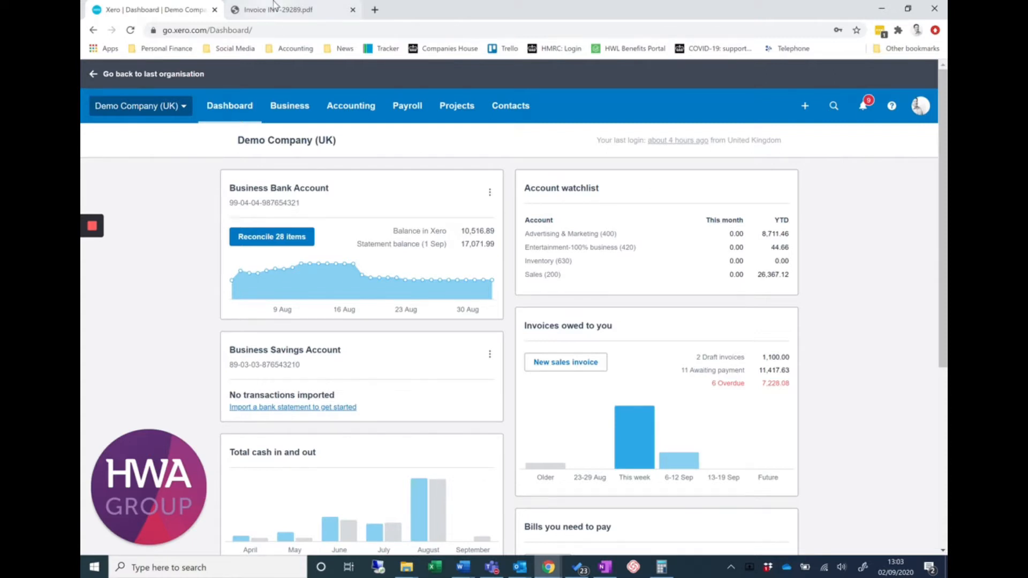
# Check the supplier's invoice PDF and start a new bill from the bills to pay
pyautogui.click(274, 6)
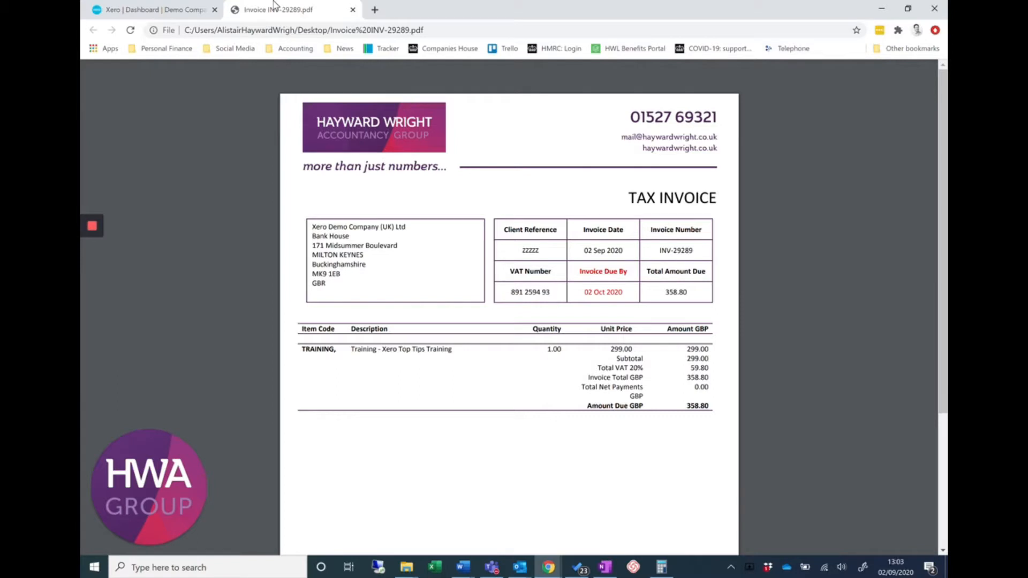
pyautogui.click(144, 9)
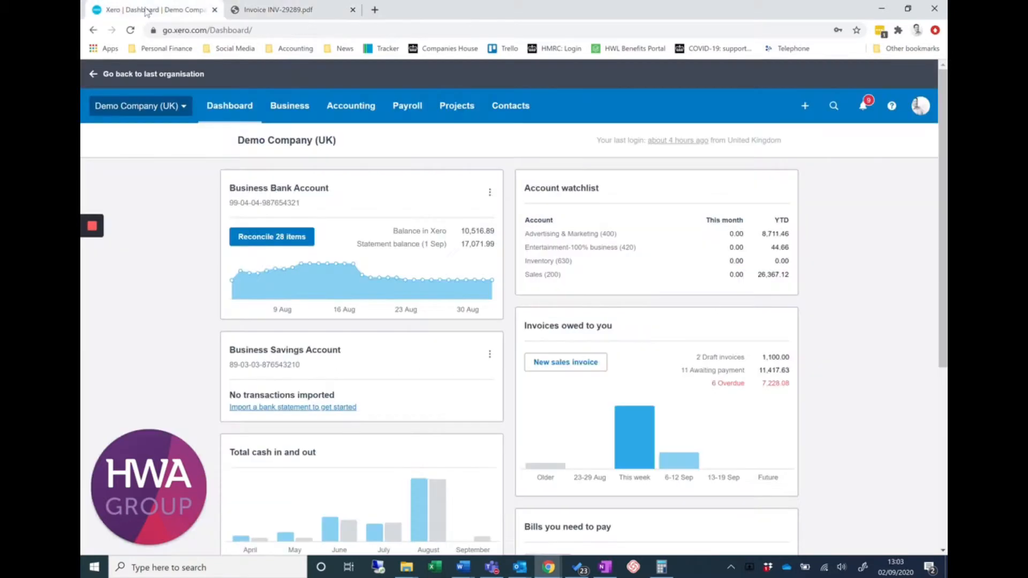
pyautogui.click(299, 105)
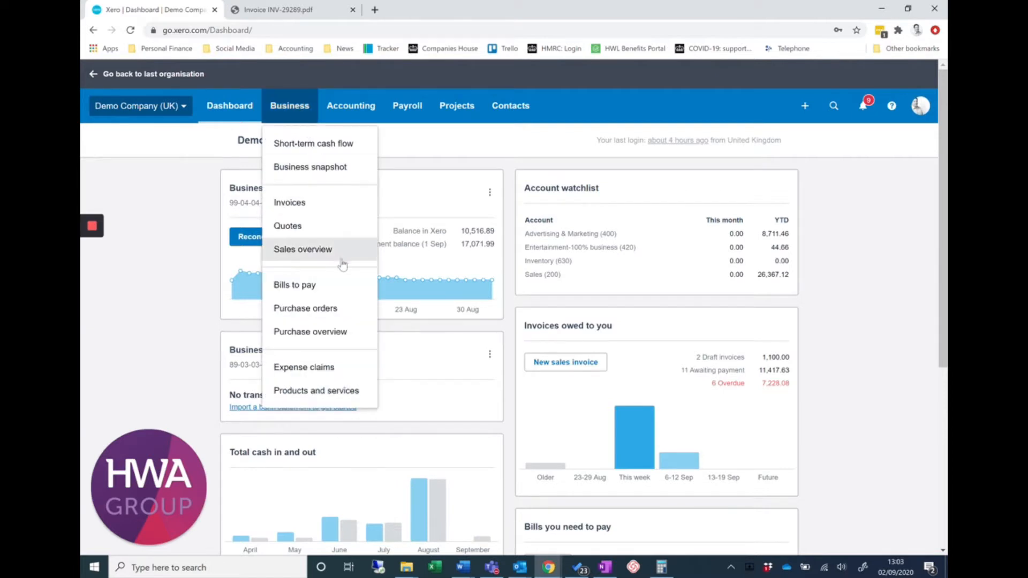
pyautogui.click(355, 288)
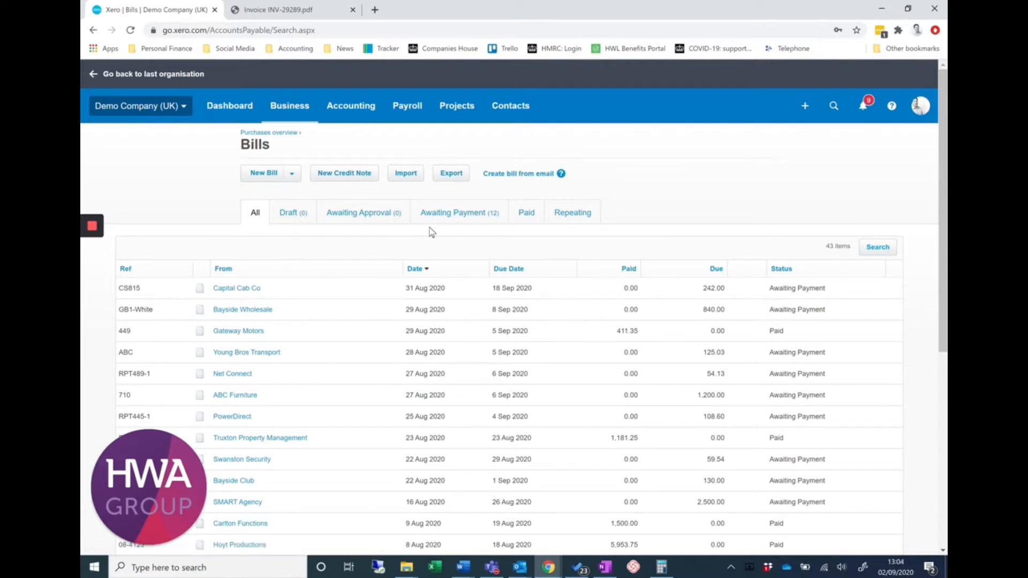
pyautogui.click(256, 181)
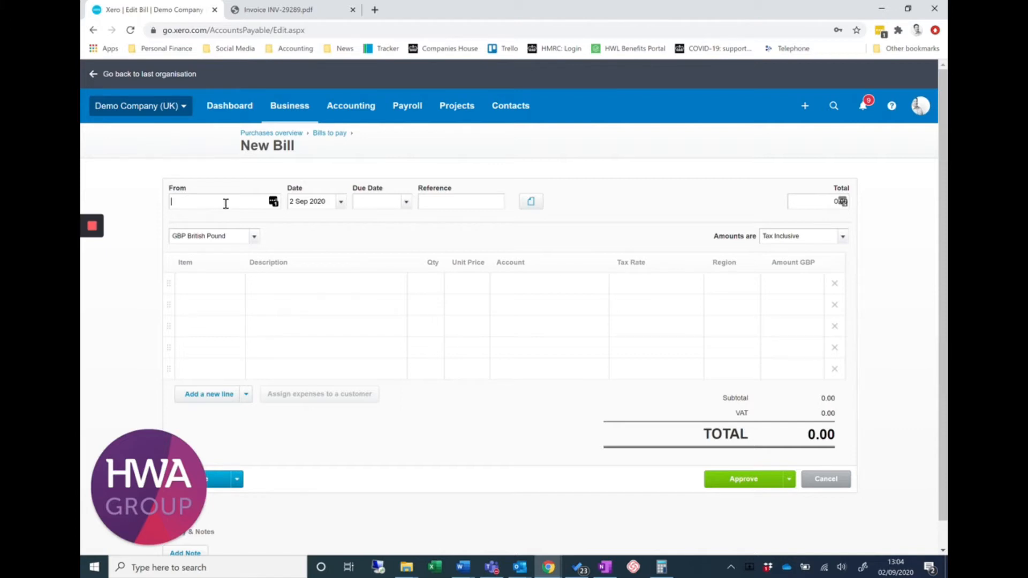
# Choose Hayward Wright Ltd as the bill's supplier and set the bill date to 2 Sep 2020, matching the invoice PDF
pyautogui.write('Hay')
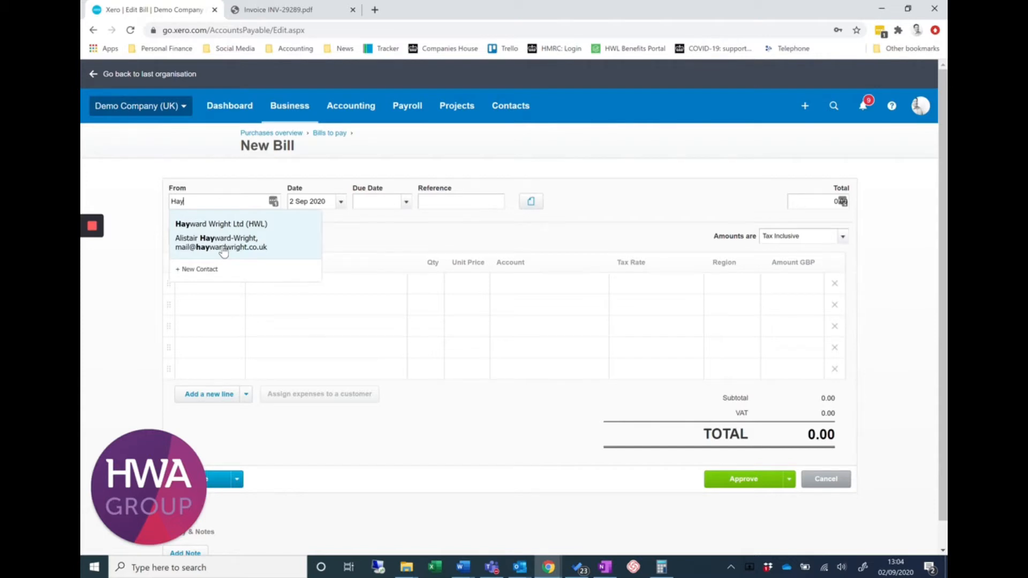
pyautogui.click(223, 249)
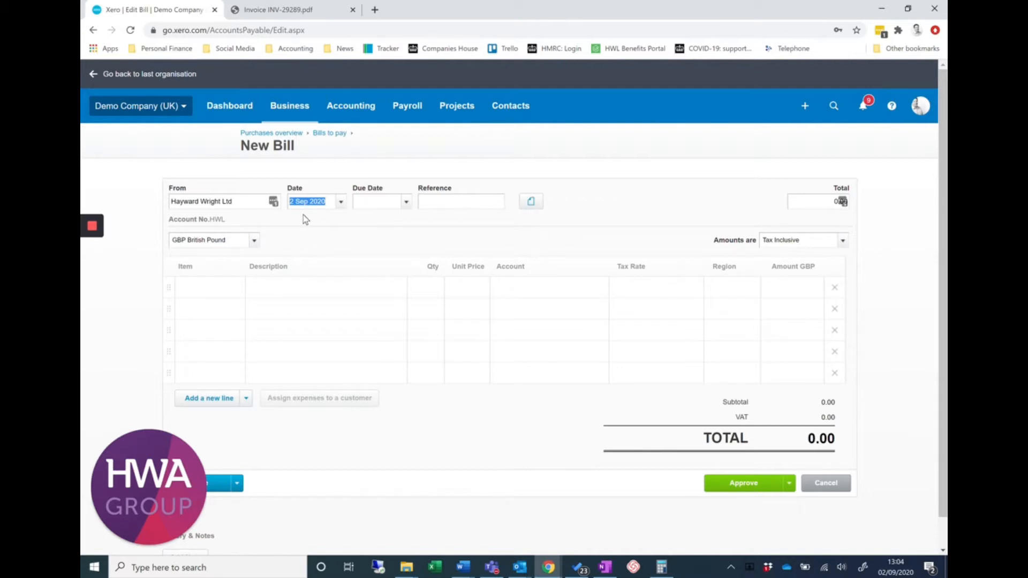
pyautogui.scroll(-1, 298, 158)
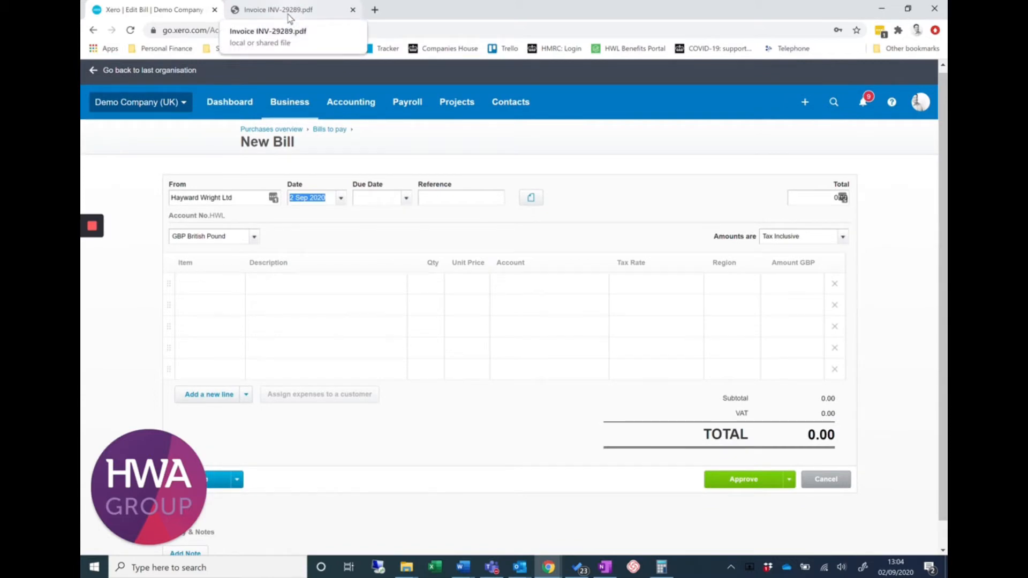
pyautogui.click(289, 11)
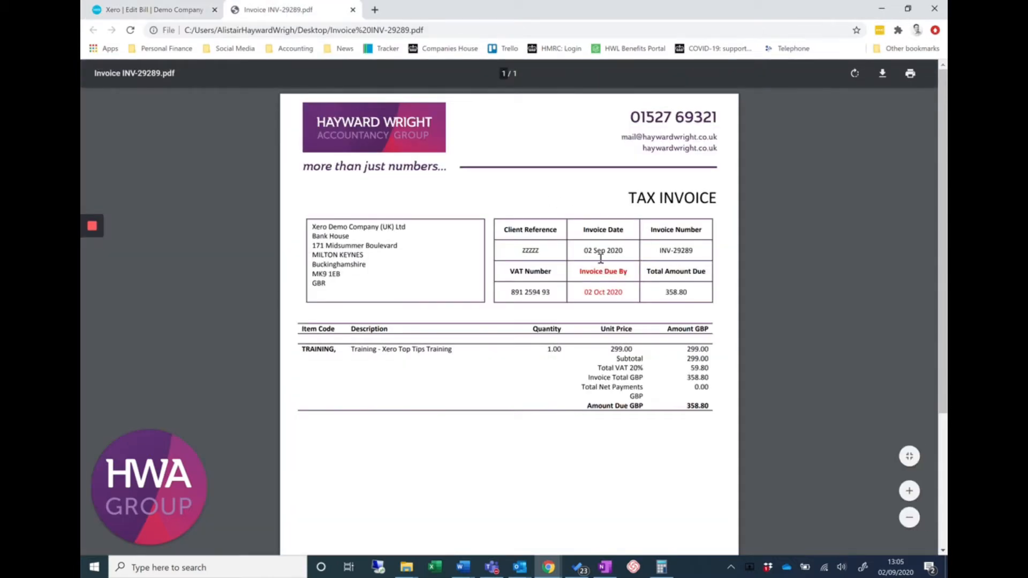
pyautogui.click(168, 11)
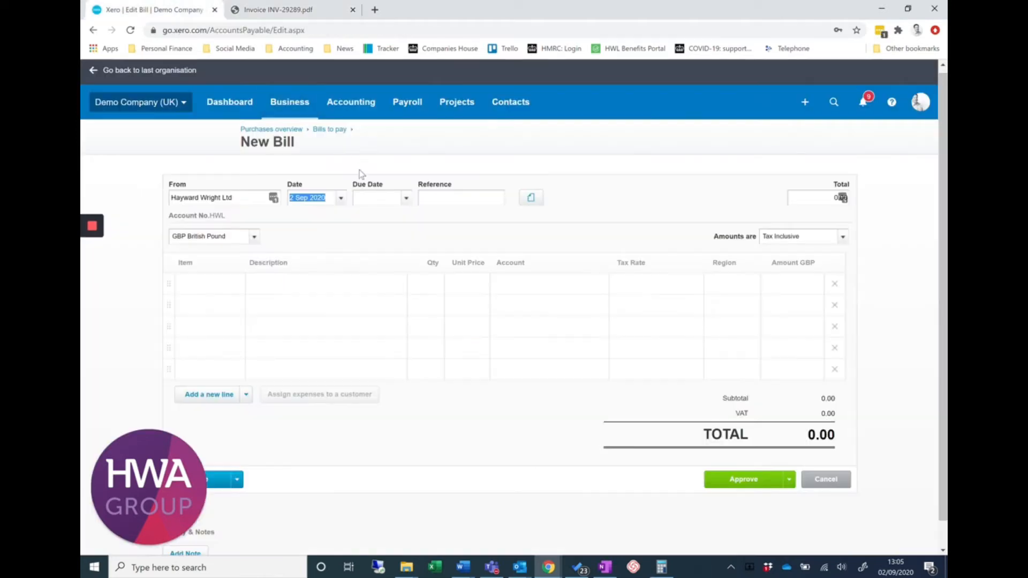
pyautogui.click(340, 199)
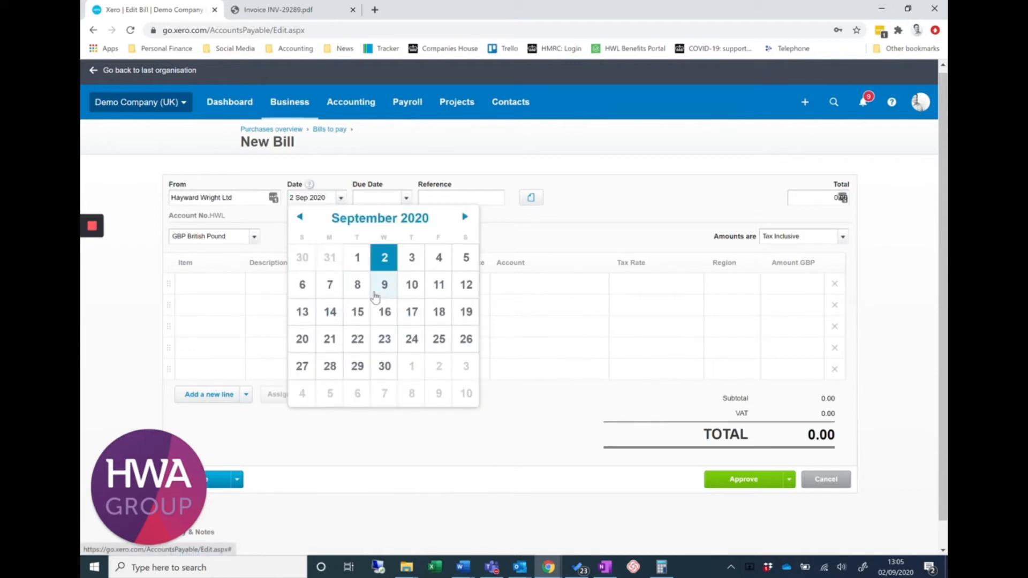
pyautogui.click(388, 261)
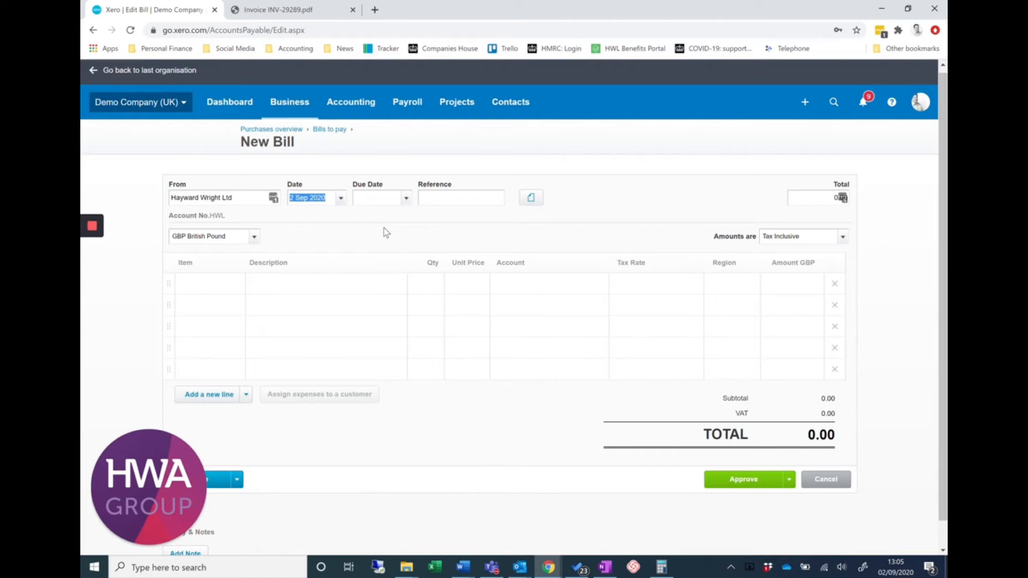
# Look up the payment deadline on the invoice PDF and set the bill's due date to 2 Oct 2020
pyautogui.press('Tab')
pyautogui.click(308, 11)
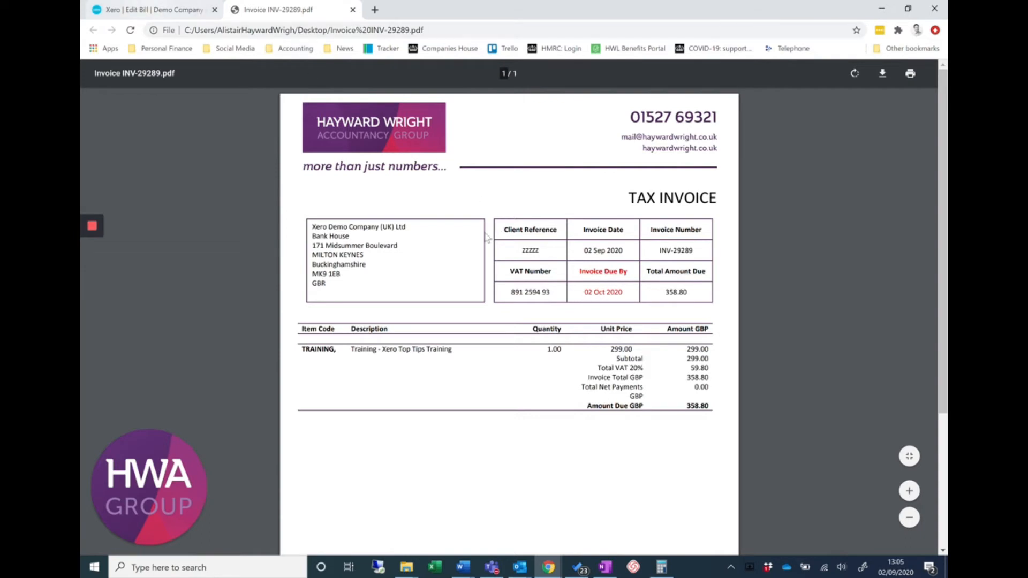
pyautogui.click(155, 10)
pyautogui.click(408, 200)
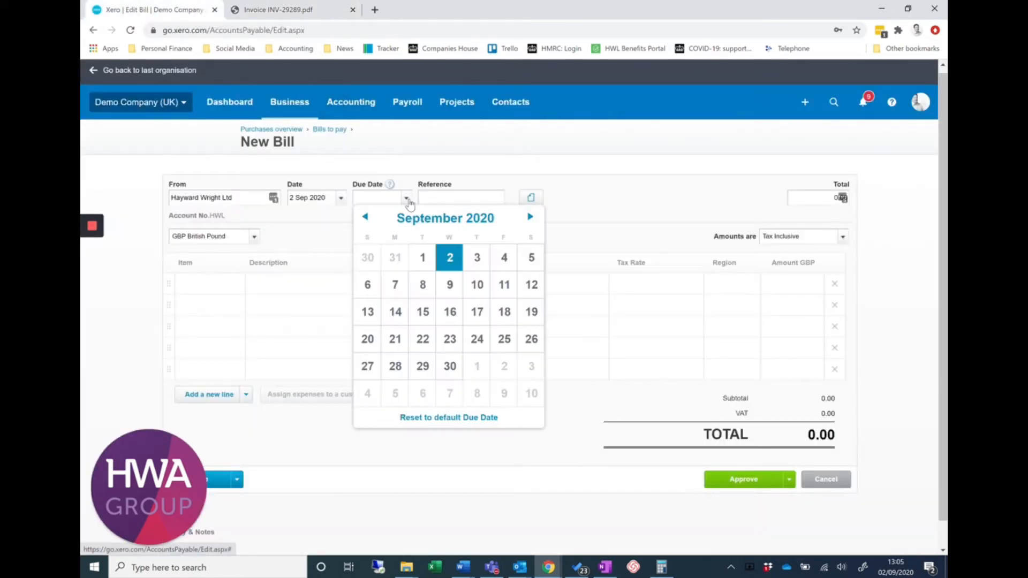
pyautogui.click(530, 217)
pyautogui.click(503, 260)
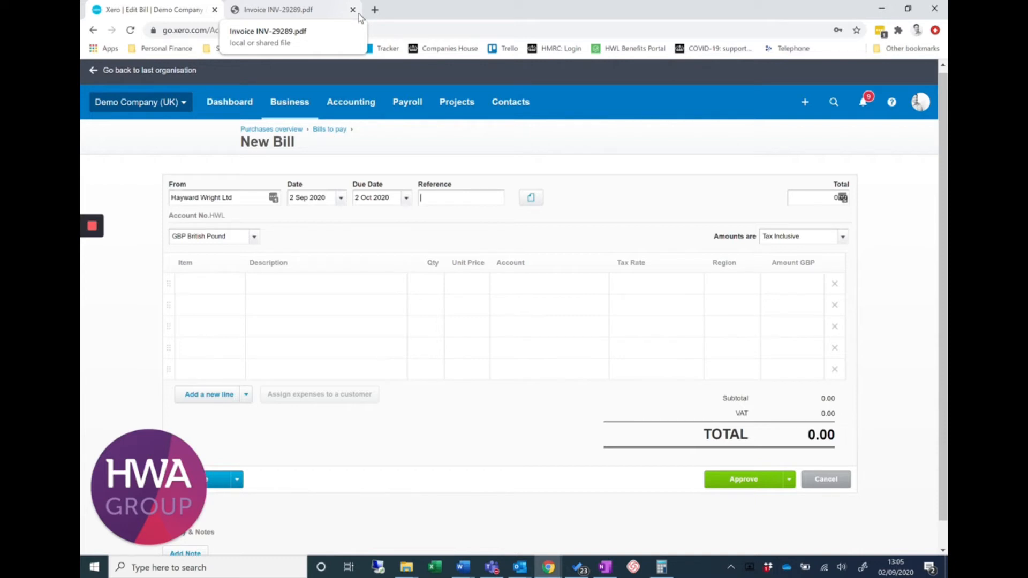
# Enter the invoice number INV-29289 from the PDF as the bill's reference and check it against the invoice
pyautogui.click(275, 10)
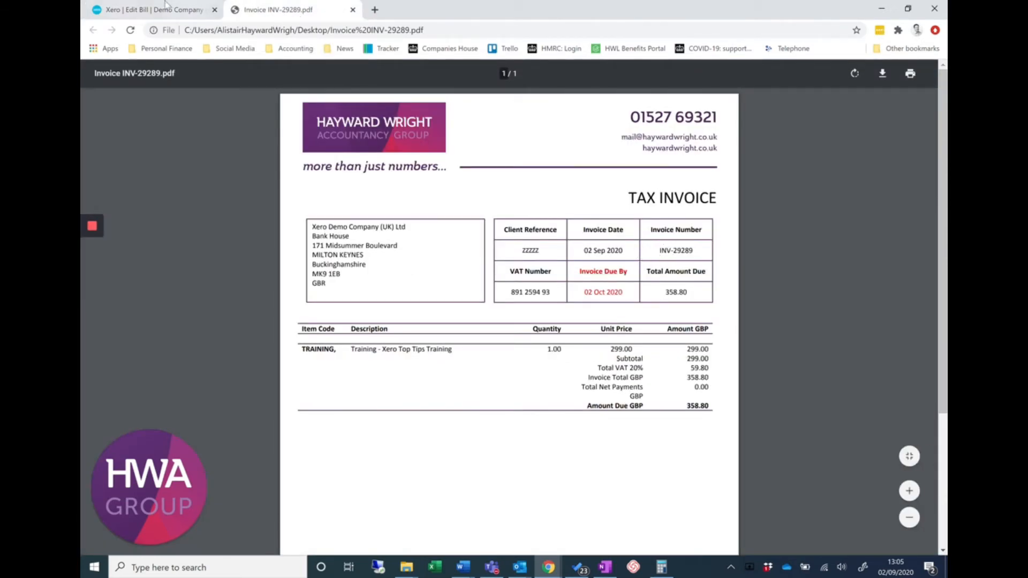
pyautogui.click(145, 9)
pyautogui.click(471, 199)
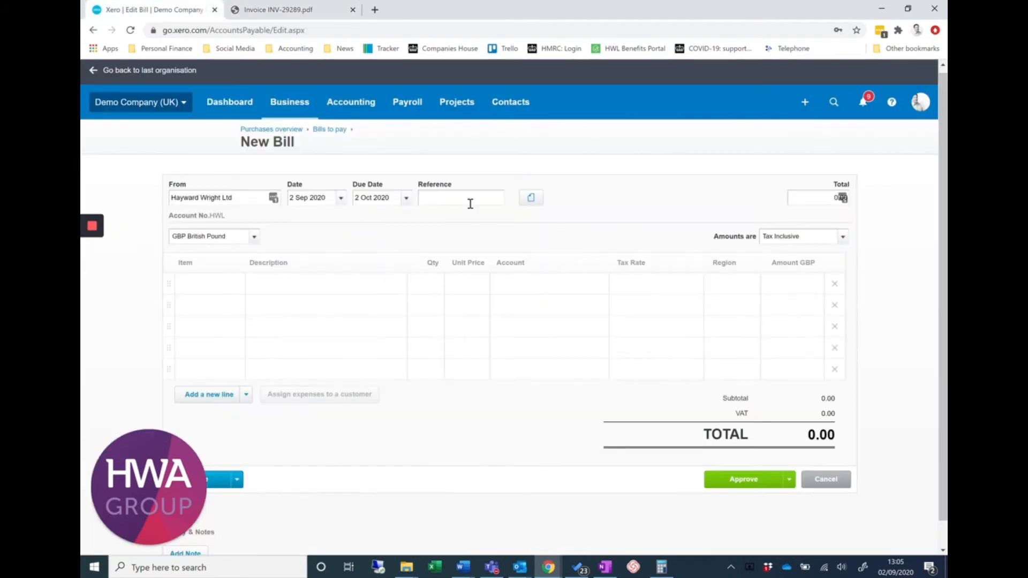
pyautogui.write('INV-29289')
pyautogui.click(278, 11)
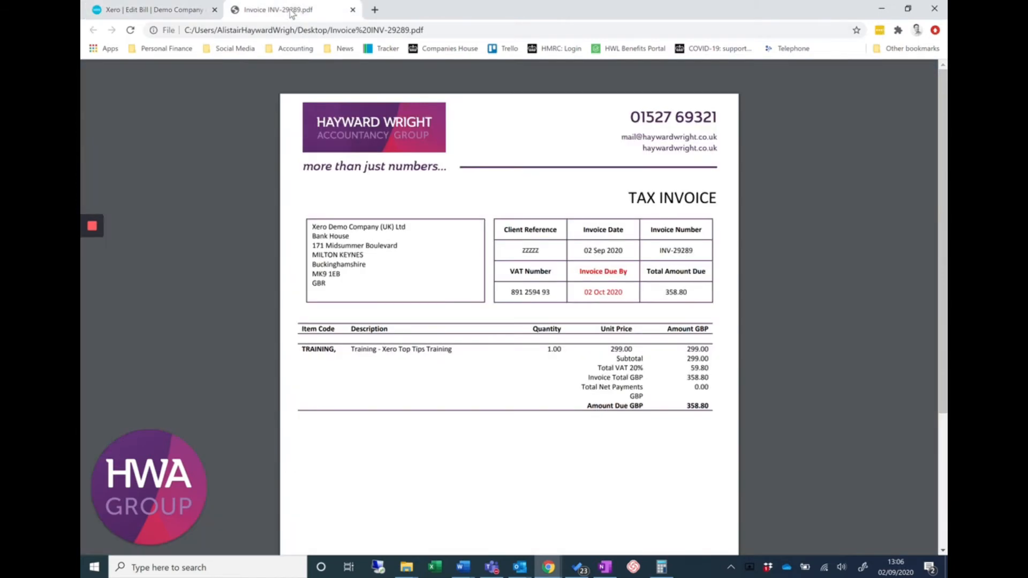
pyautogui.click(179, 9)
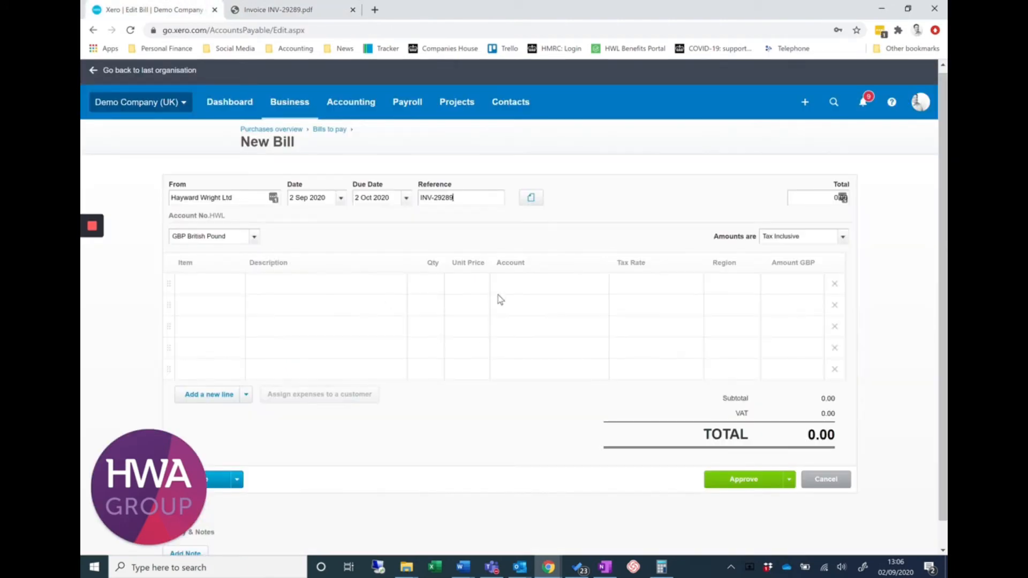
# Attach the file Invoice INV-29289 from the "Files used within videos" folder to the bill
pyautogui.click(531, 199)
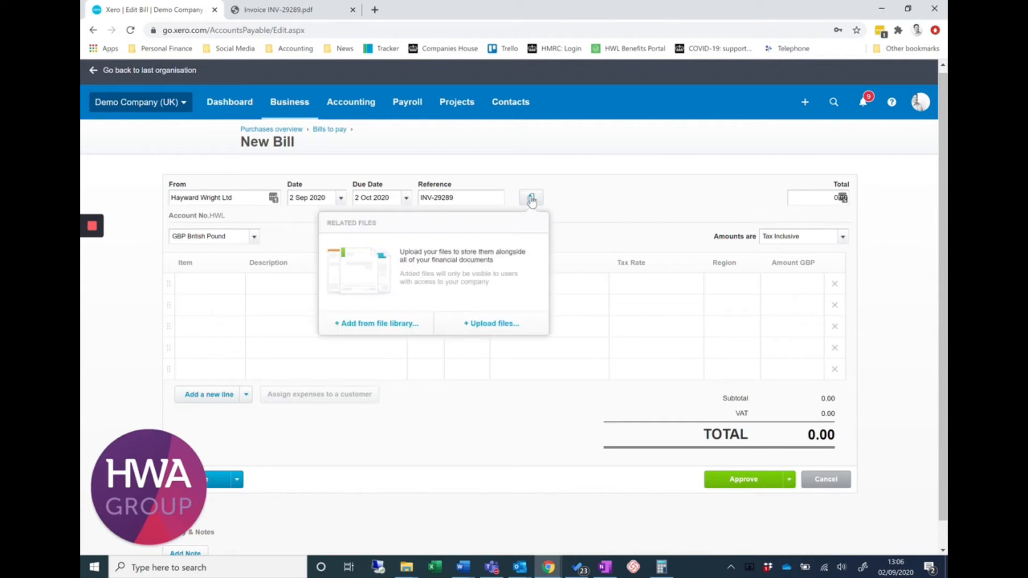
pyautogui.click(486, 325)
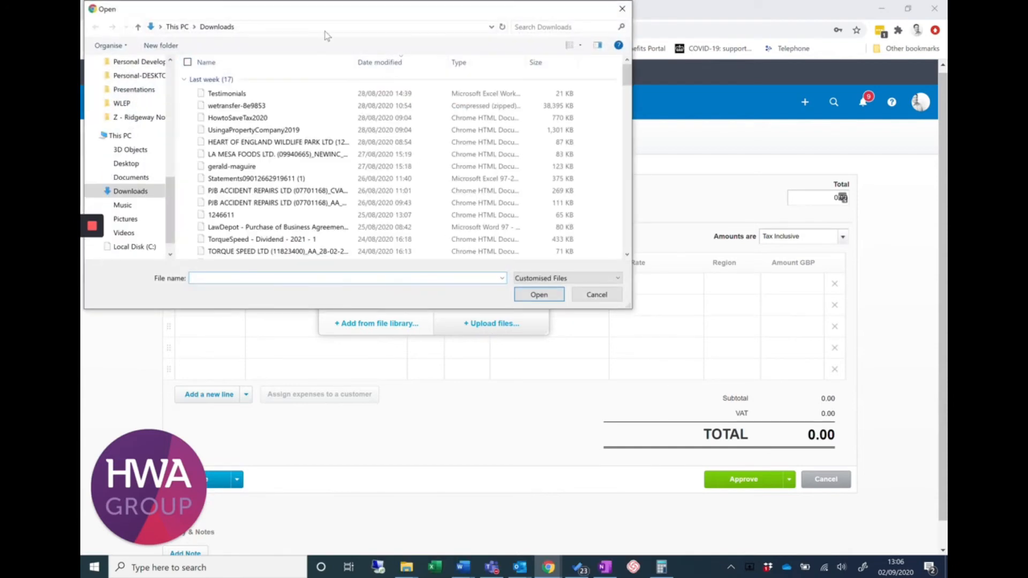
pyautogui.click(322, 27)
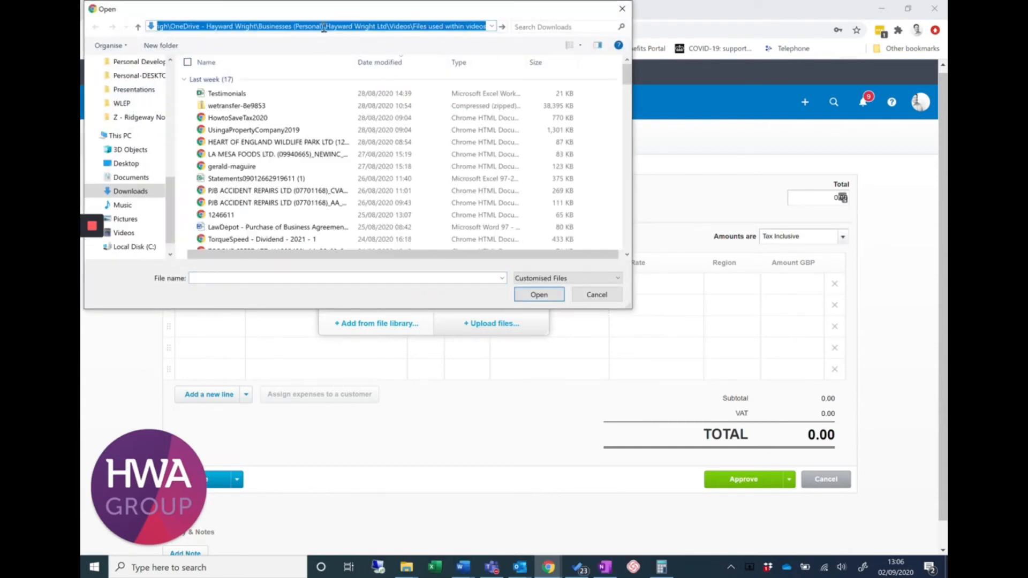
pyautogui.press('Return')
pyautogui.click(252, 79)
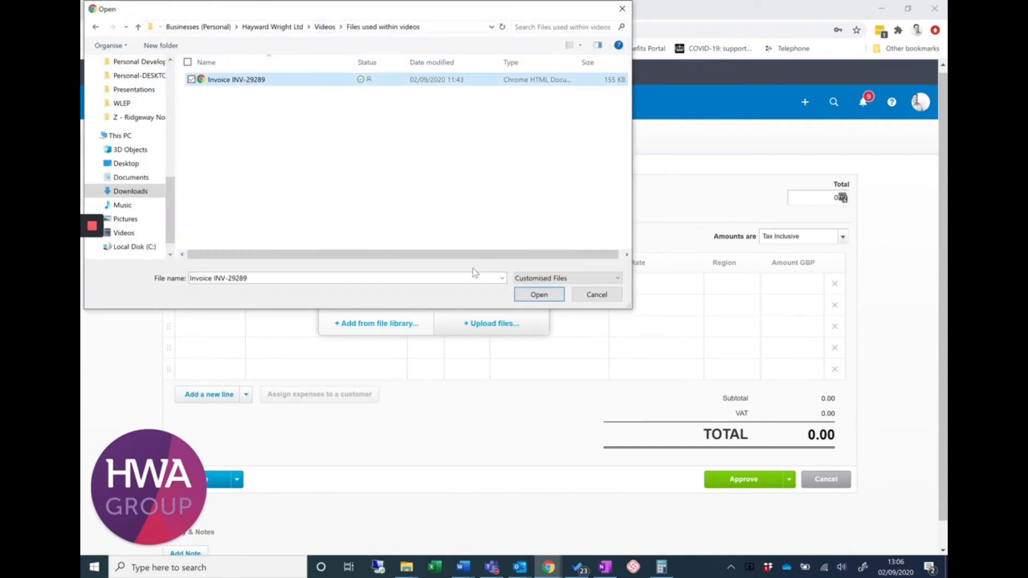
pyautogui.click(533, 296)
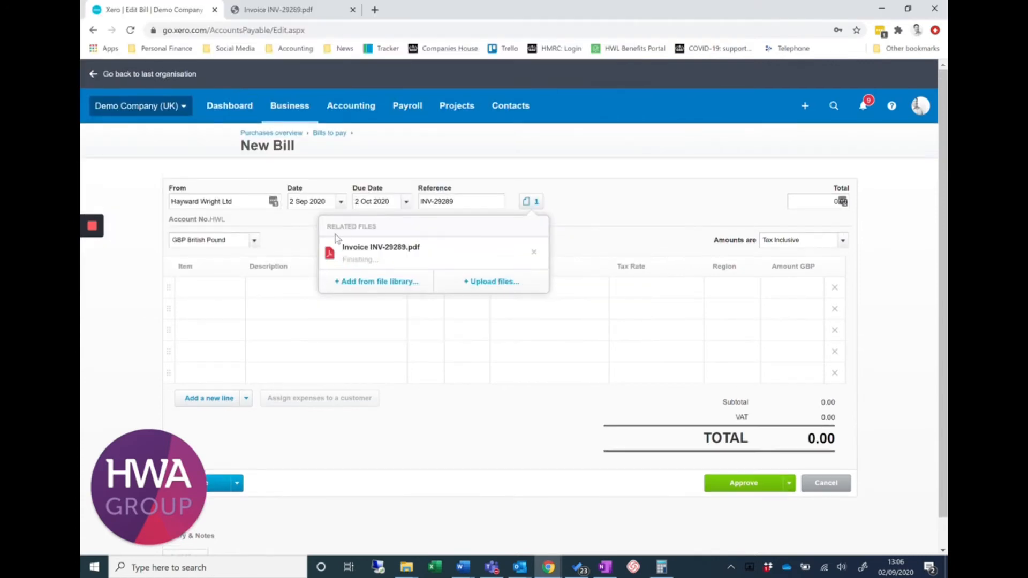
pyautogui.click(562, 216)
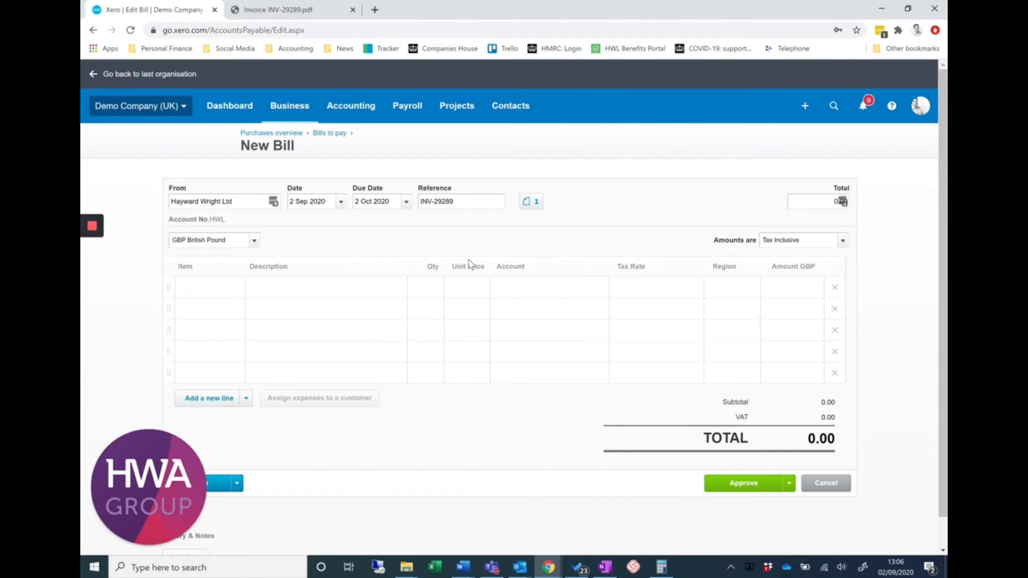
# Check the invoice's line item and describe the bill's first line as "Xero training" with a quantity of 1.00
pyautogui.click(279, 285)
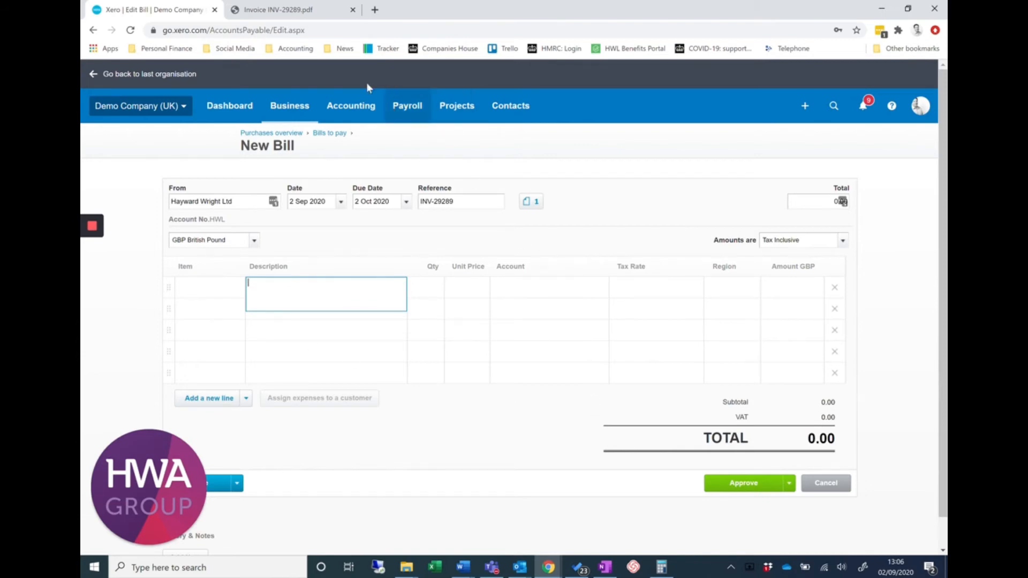
pyautogui.click(289, 10)
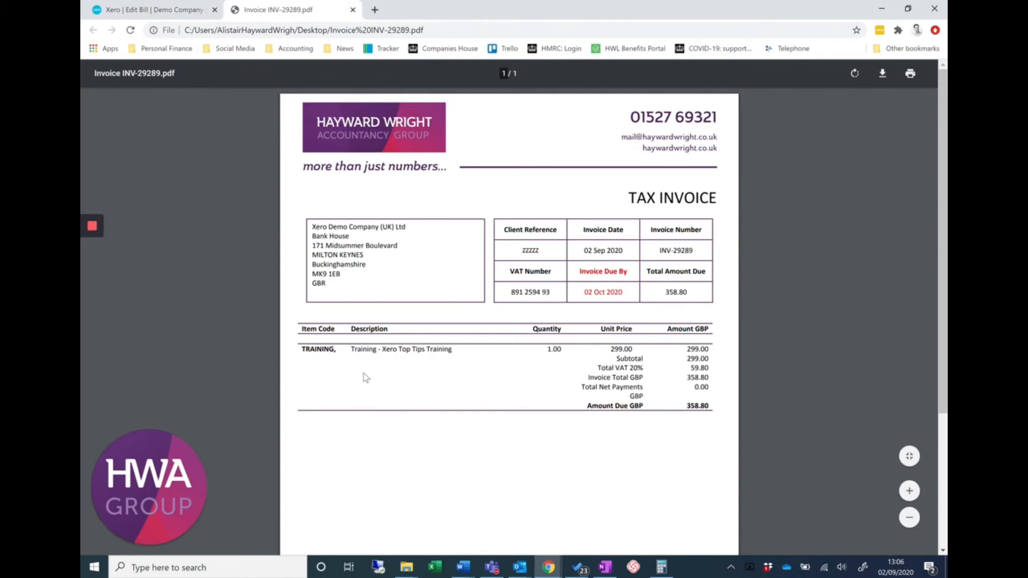
pyautogui.click(156, 11)
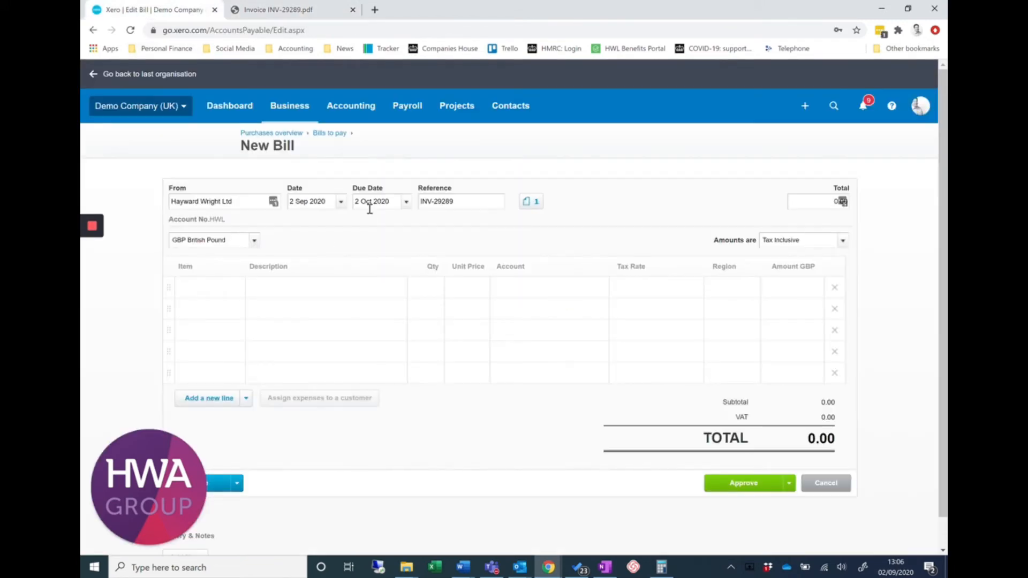
pyautogui.click(301, 285)
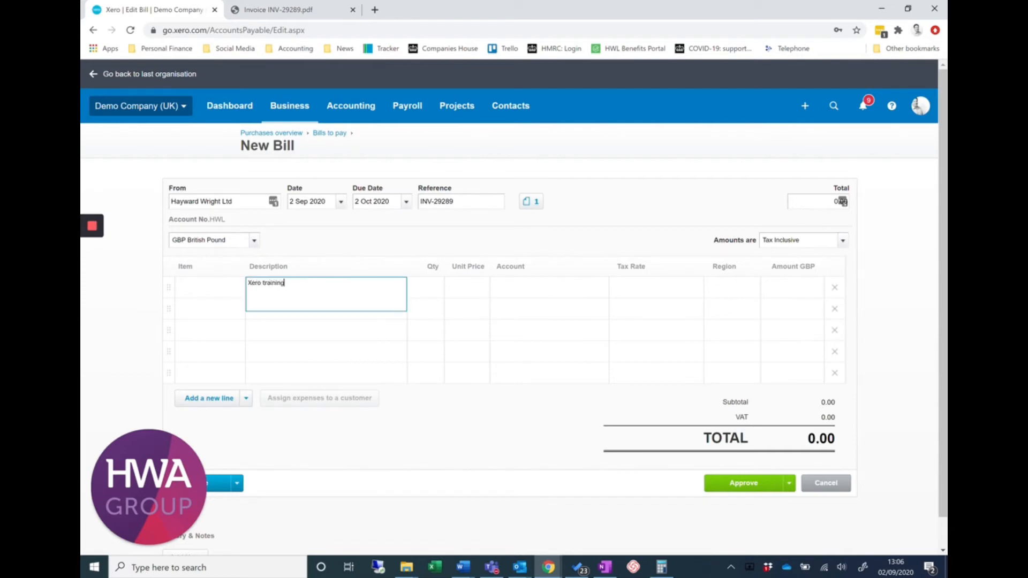
pyautogui.write('Xero training')
pyautogui.press('Tab')
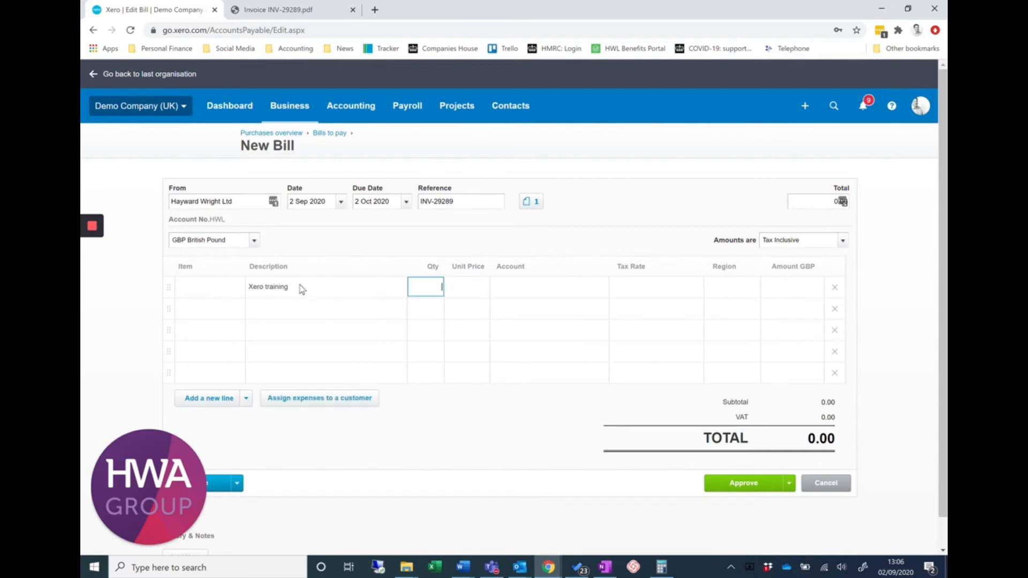
pyautogui.press('Tab')
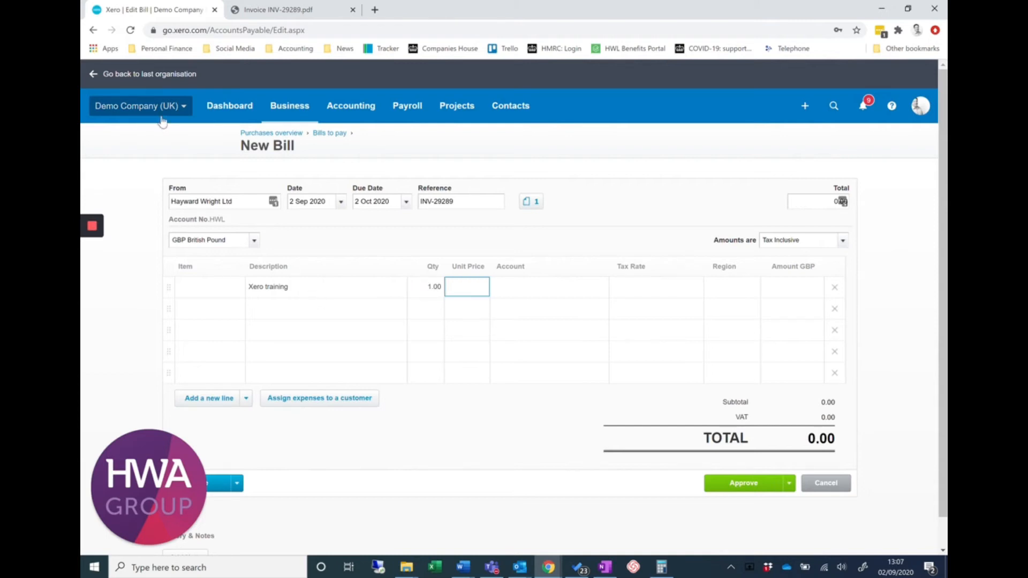
# Look up the net price on the invoice PDF and set the Xero training line's unit price to 299
pyautogui.click(282, 12)
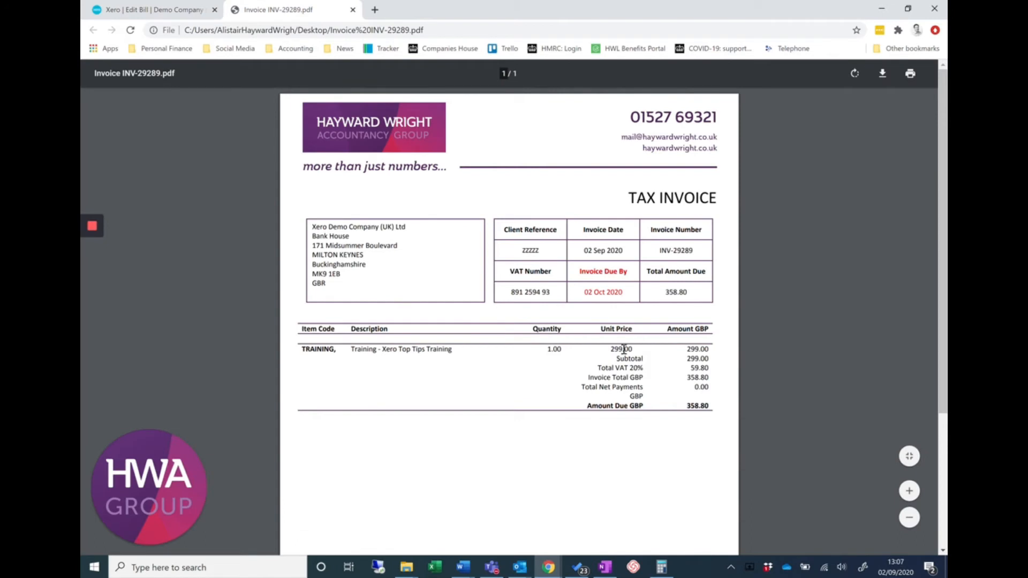
pyautogui.click(132, 6)
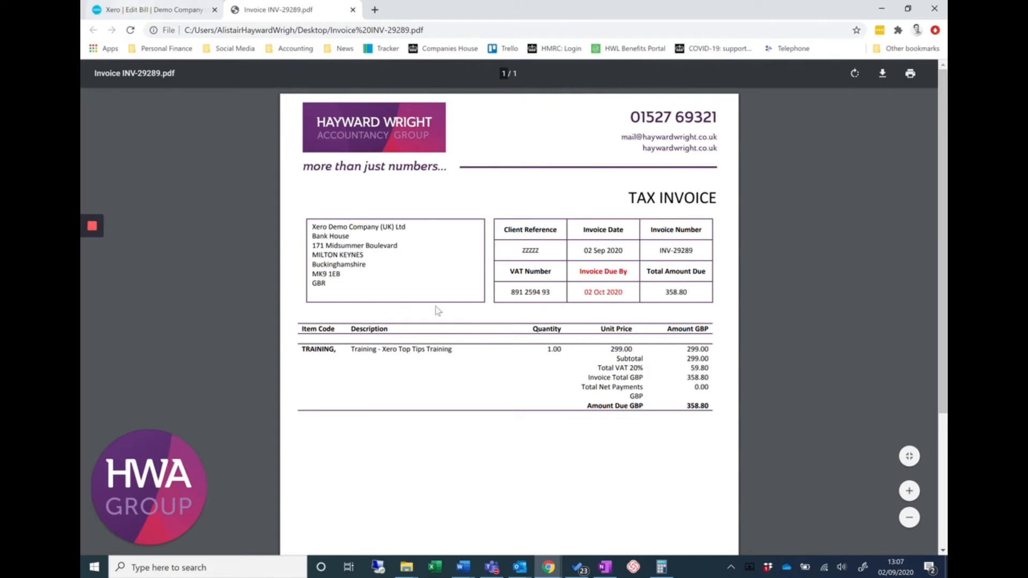
pyautogui.click(473, 291)
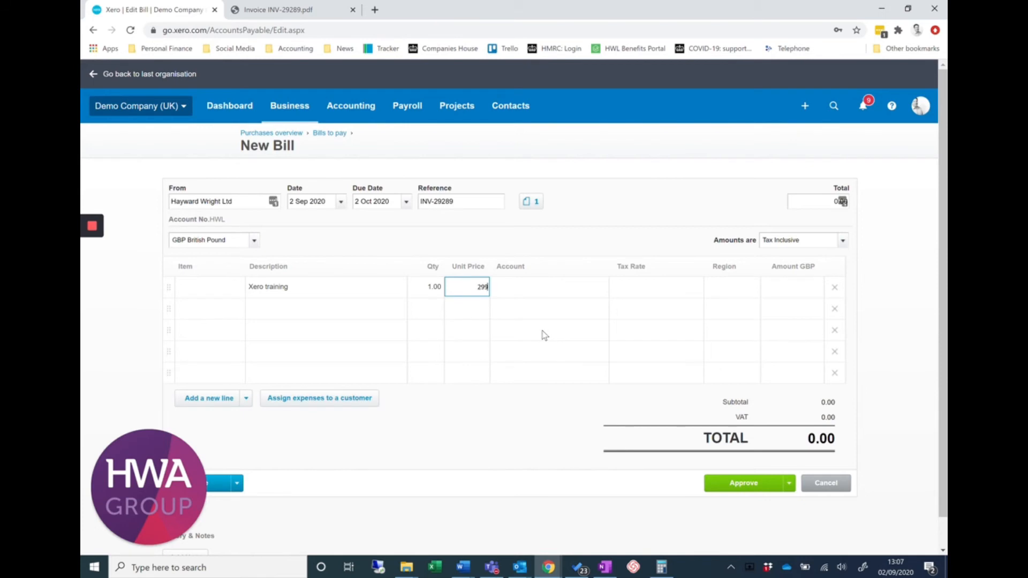
pyautogui.press('Tab')
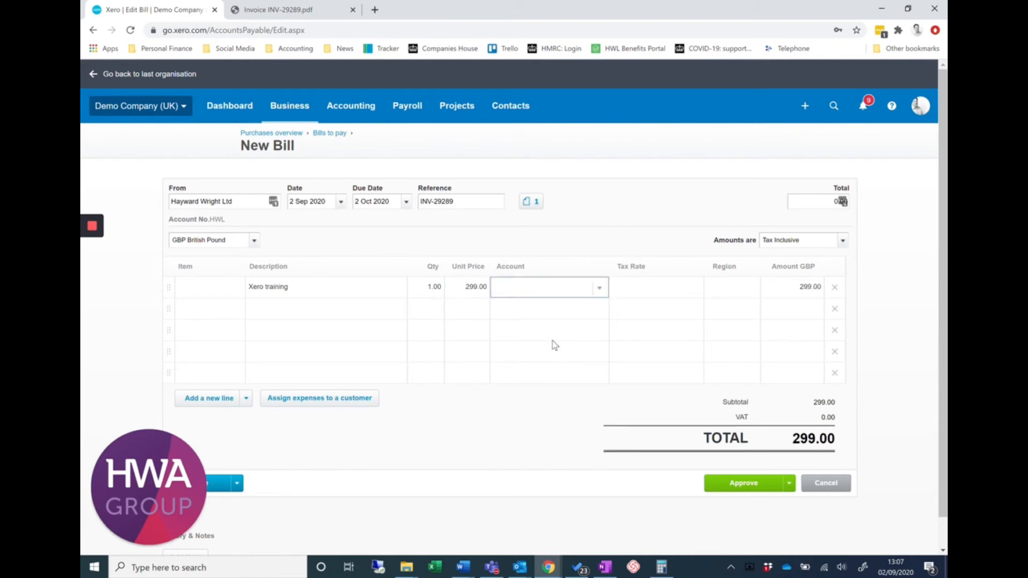
# Assign the Xero training line to the account 401 - Audit & Accountancy fees
pyautogui.click(599, 290)
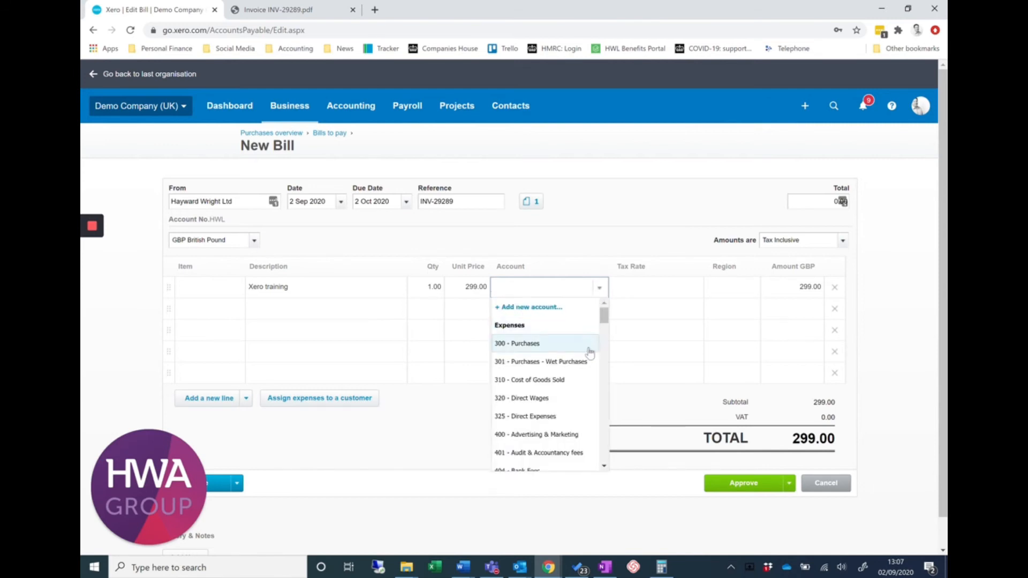
pyautogui.scroll(-1, 580, 363)
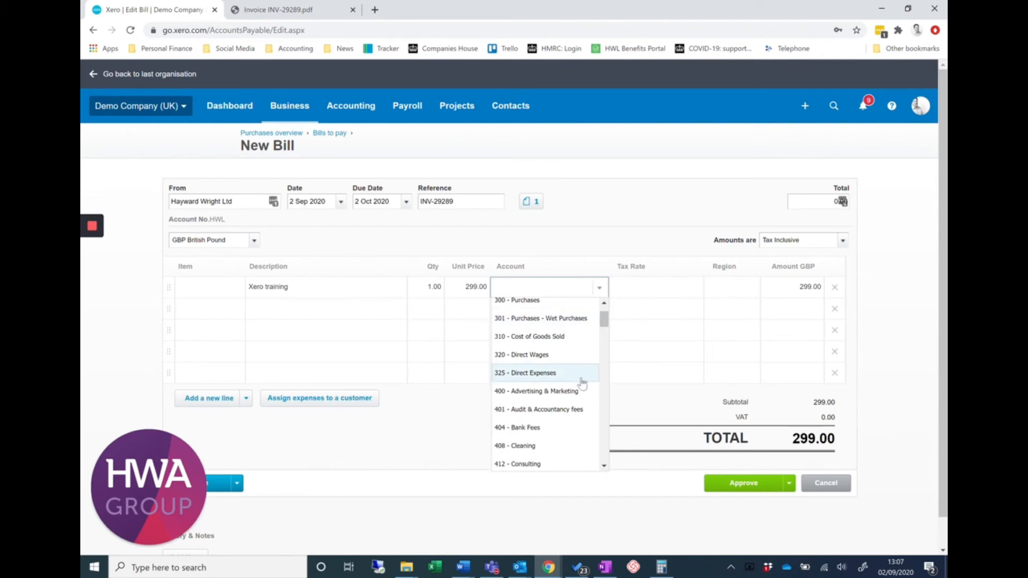
pyautogui.scroll(-4, 581, 417)
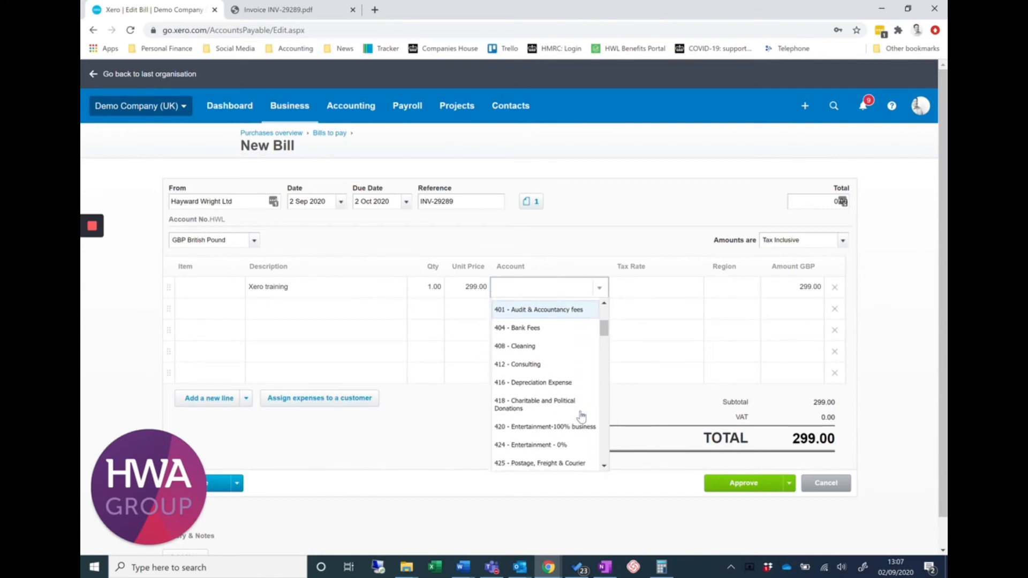
pyautogui.scroll(-3, 581, 416)
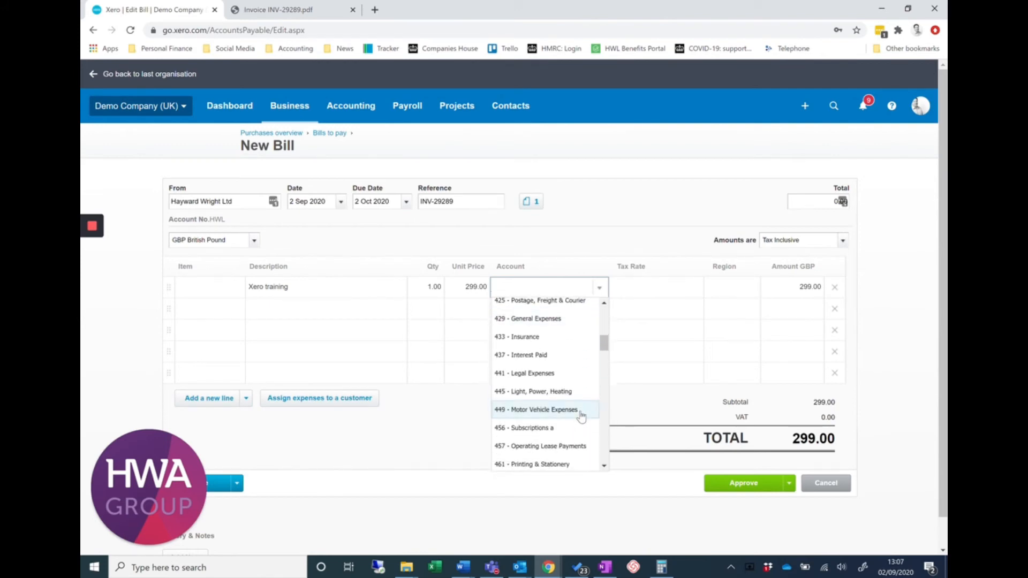
pyautogui.scroll(-3, 581, 417)
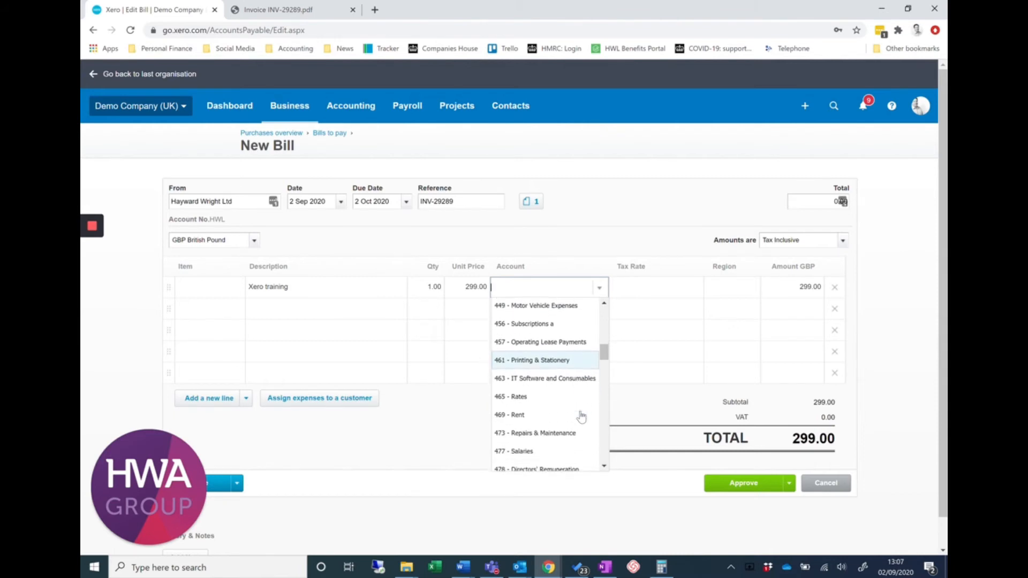
pyautogui.scroll(-1, 580, 417)
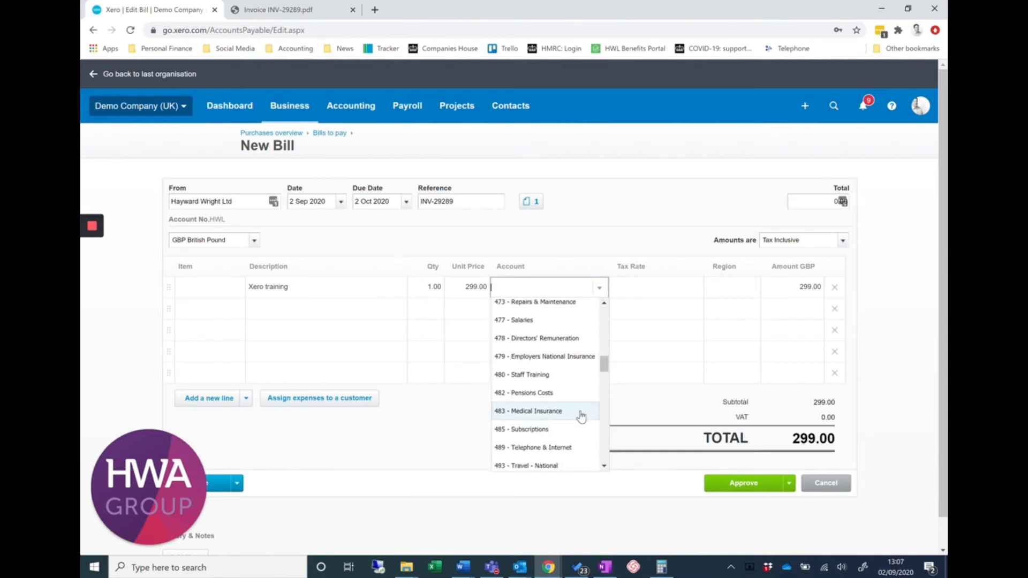
pyautogui.scroll(-3, 581, 417)
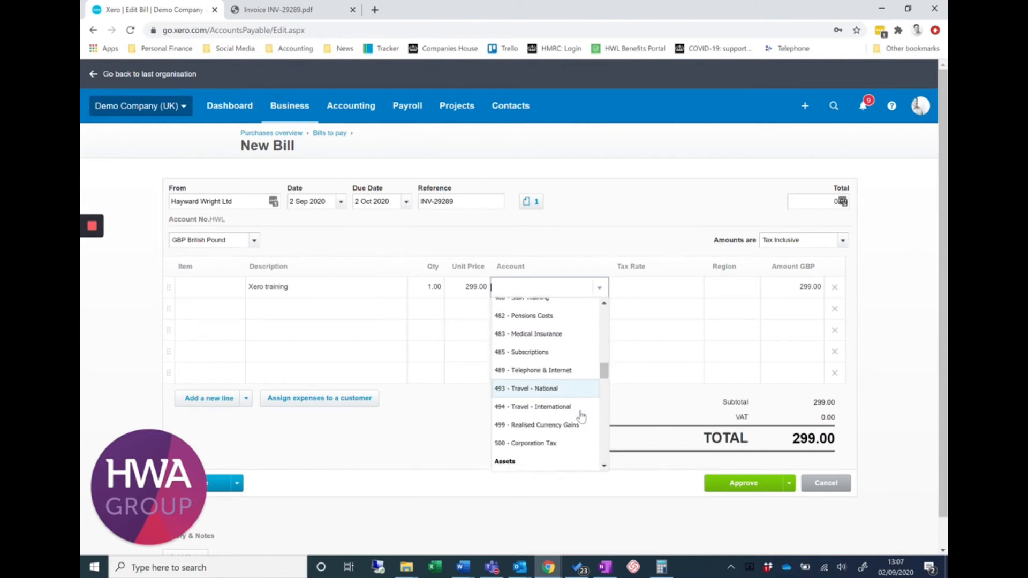
pyautogui.scroll(5, 581, 417)
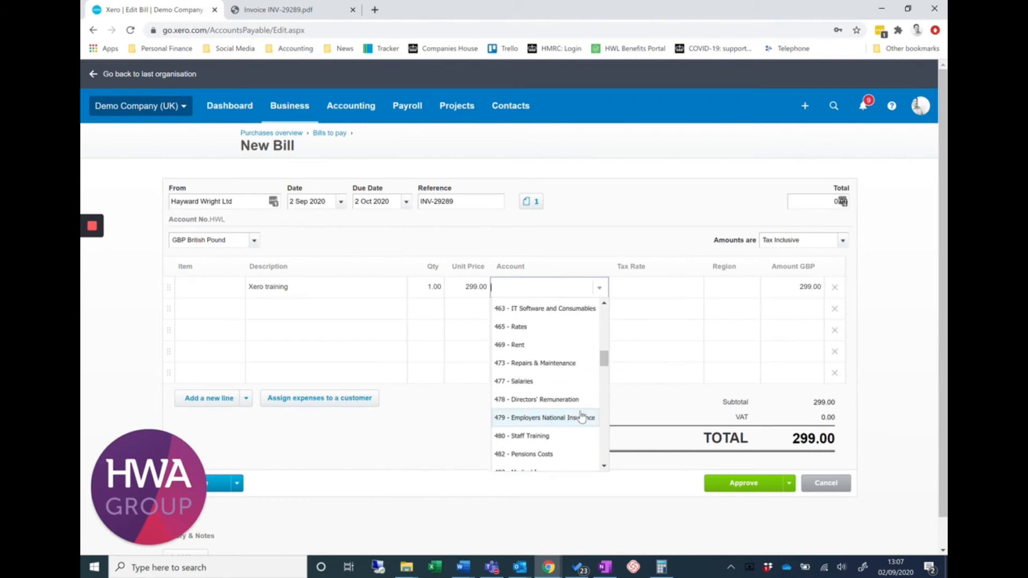
pyautogui.scroll(6, 580, 416)
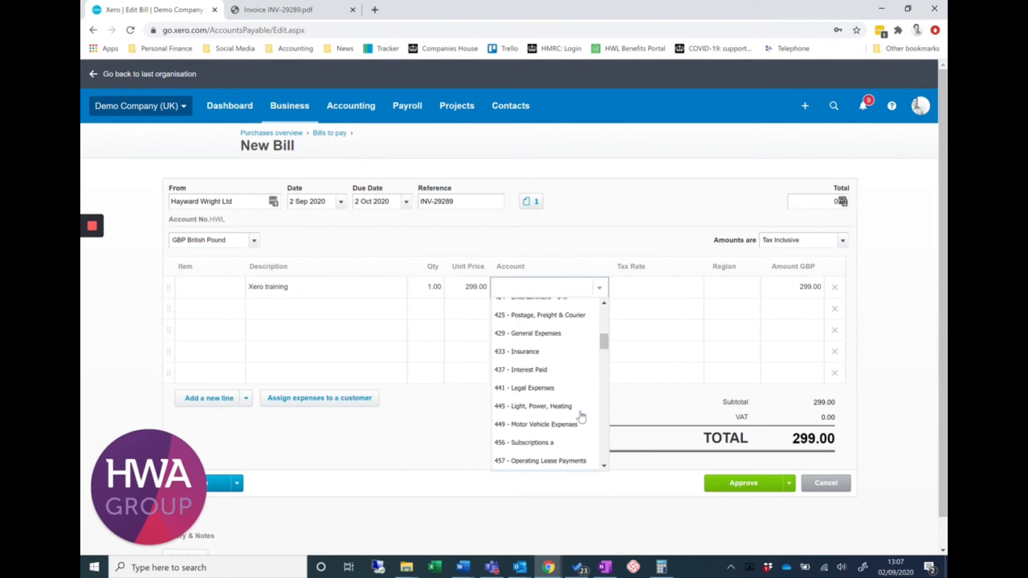
pyautogui.scroll(4, 578, 415)
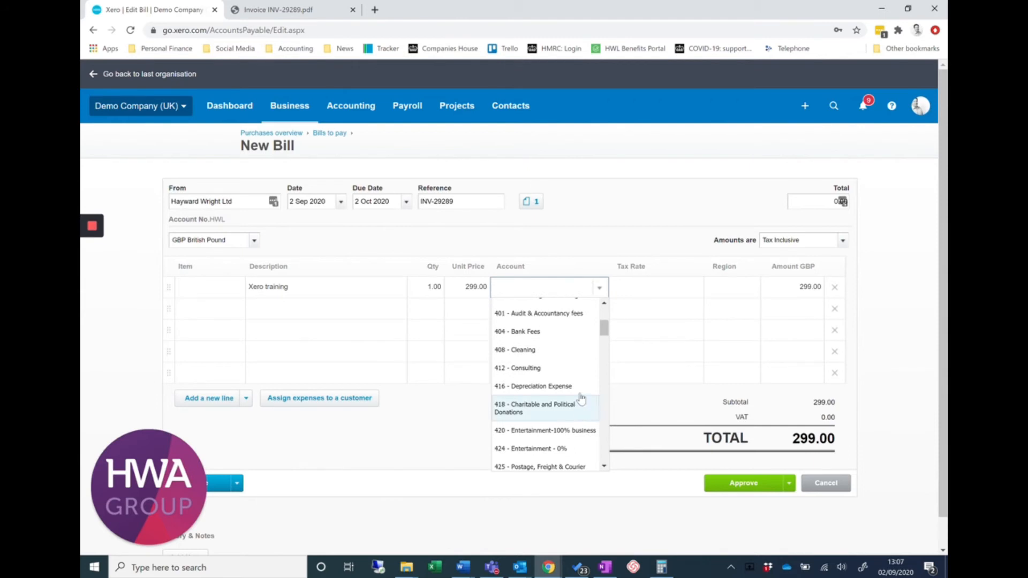
pyautogui.click(560, 314)
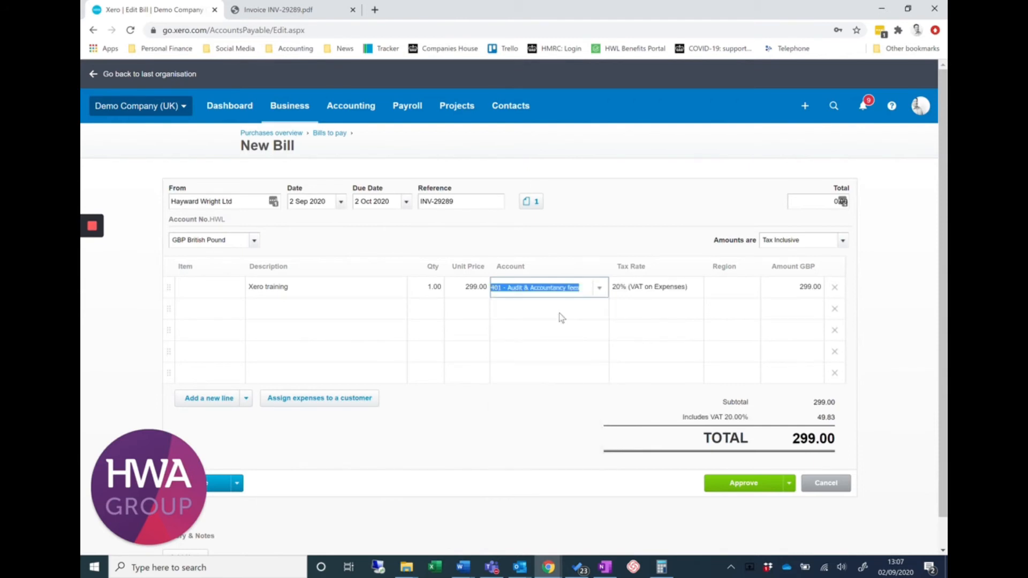
# Check the Xero training line's tax rate against the VAT on the invoice PDF and review the available tax rates
pyautogui.click(657, 293)
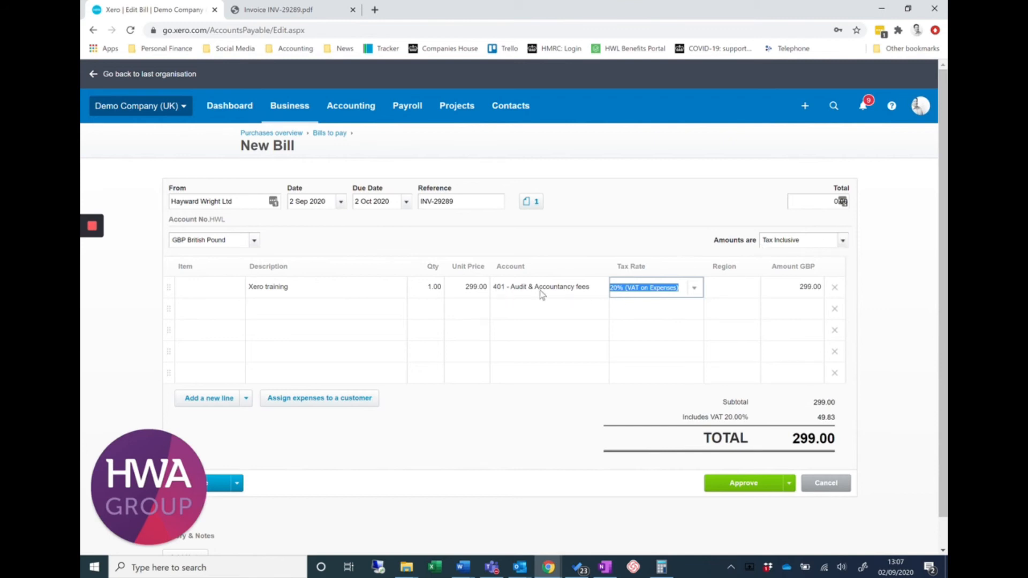
pyautogui.click(270, 9)
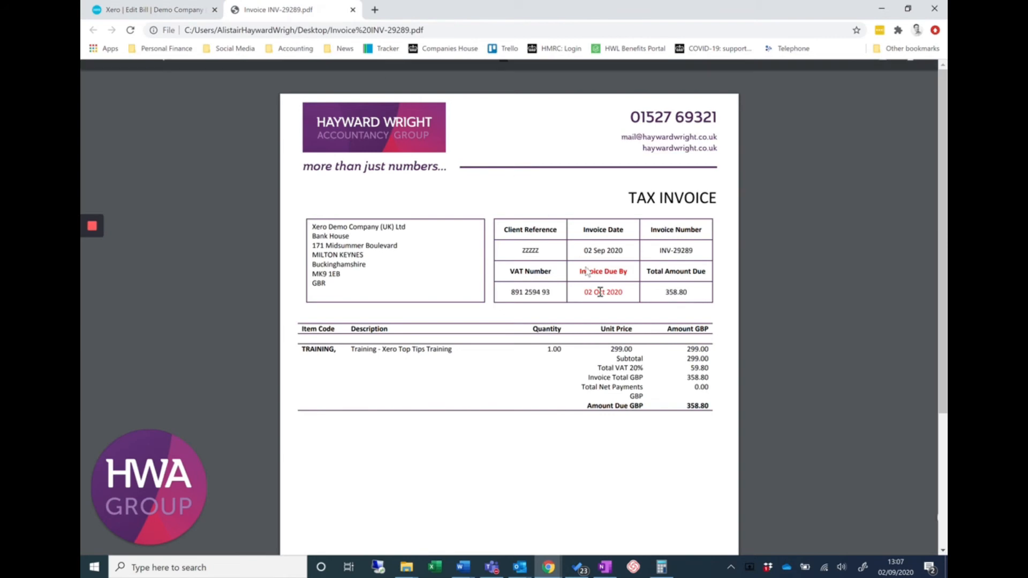
pyautogui.click(128, 7)
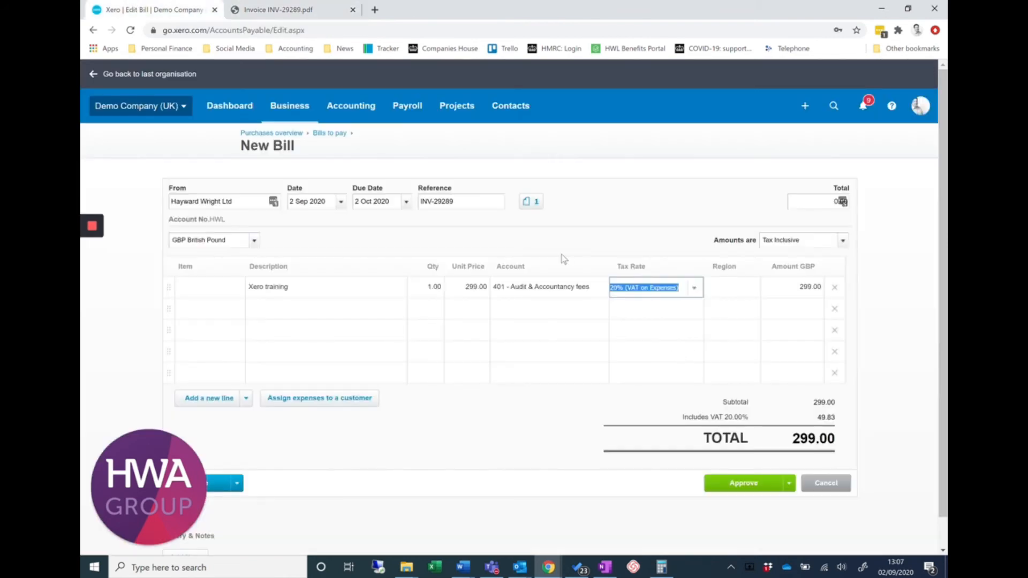
pyautogui.click(696, 290)
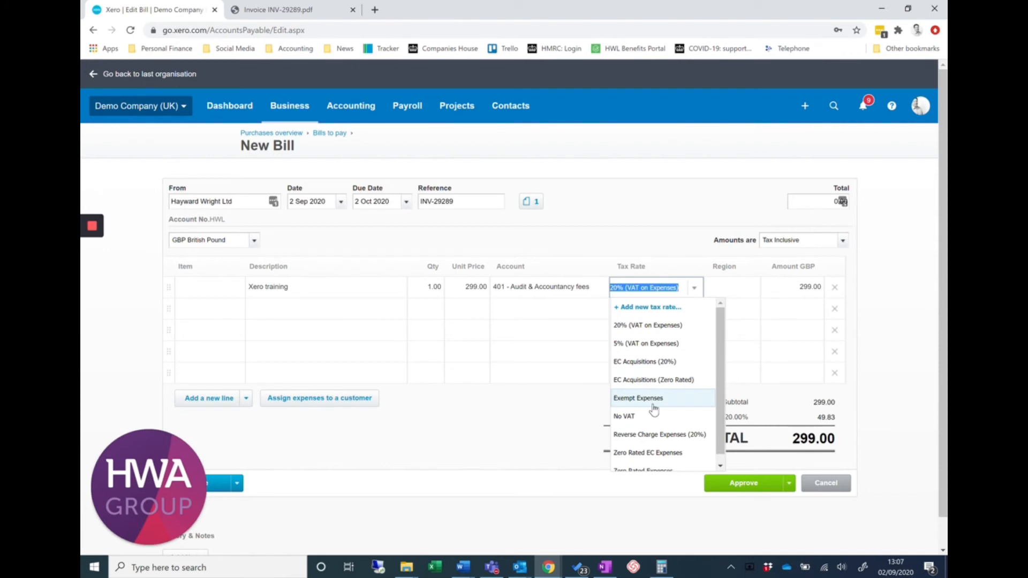
pyautogui.click(733, 289)
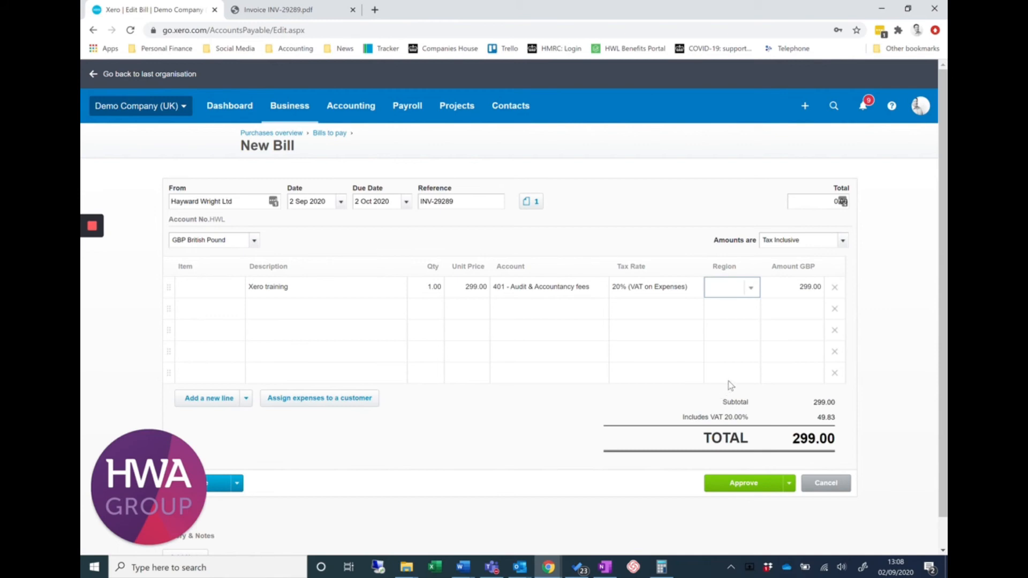
# Compare the line amount with the invoice PDF and set the bill's amounts to Tax Exclusive
pyautogui.click(799, 288)
pyautogui.click(320, 11)
pyautogui.click(843, 242)
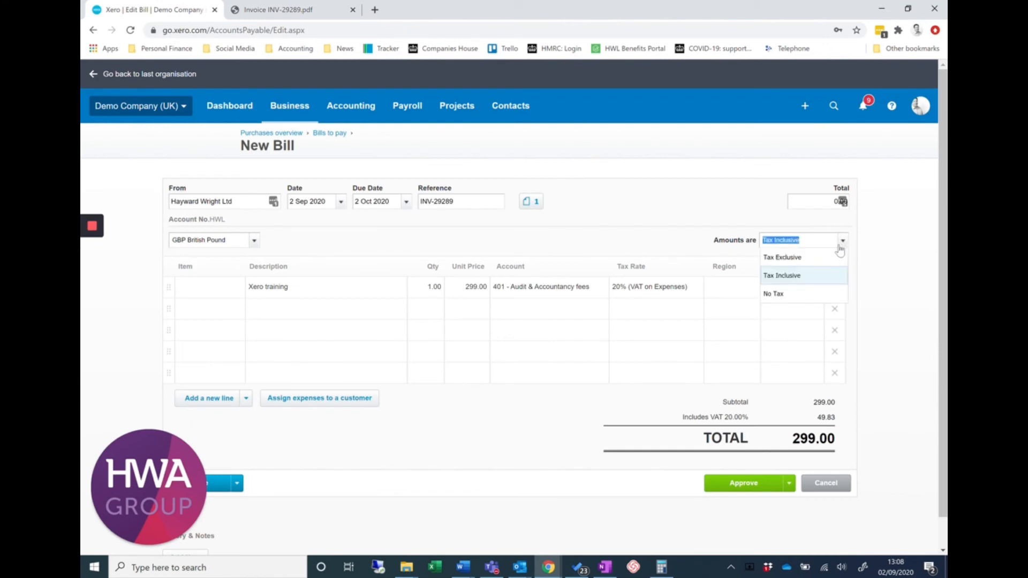
pyautogui.click(799, 264)
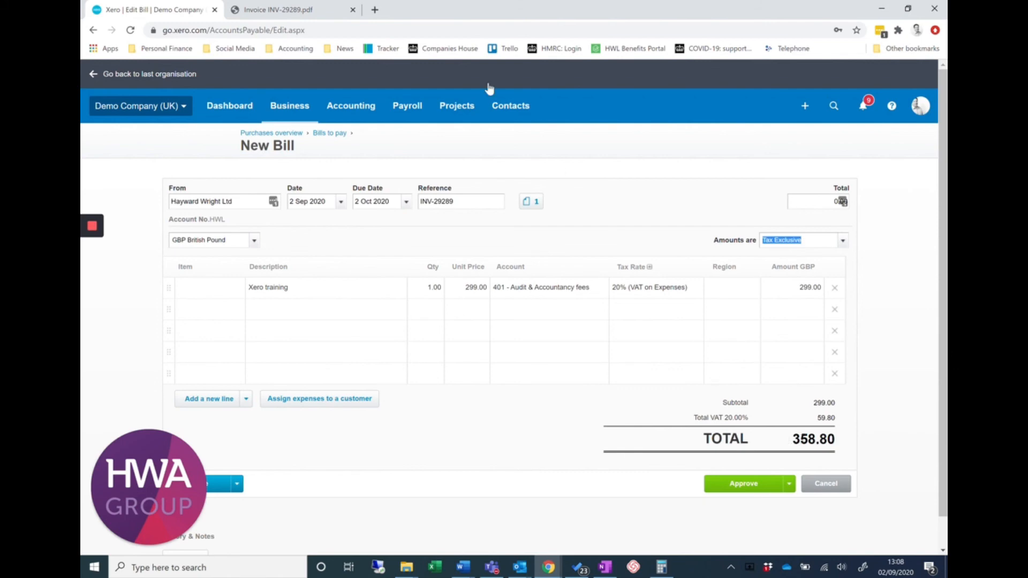
# Check the bill's VAT and total against the invoice PDF and approve the bill
pyautogui.click(297, 10)
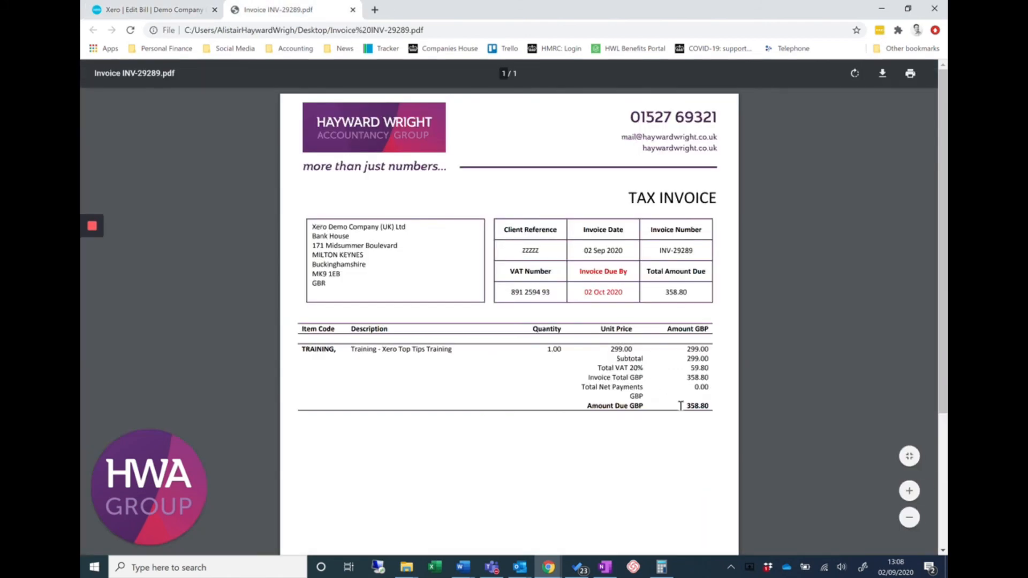
pyautogui.click(156, 7)
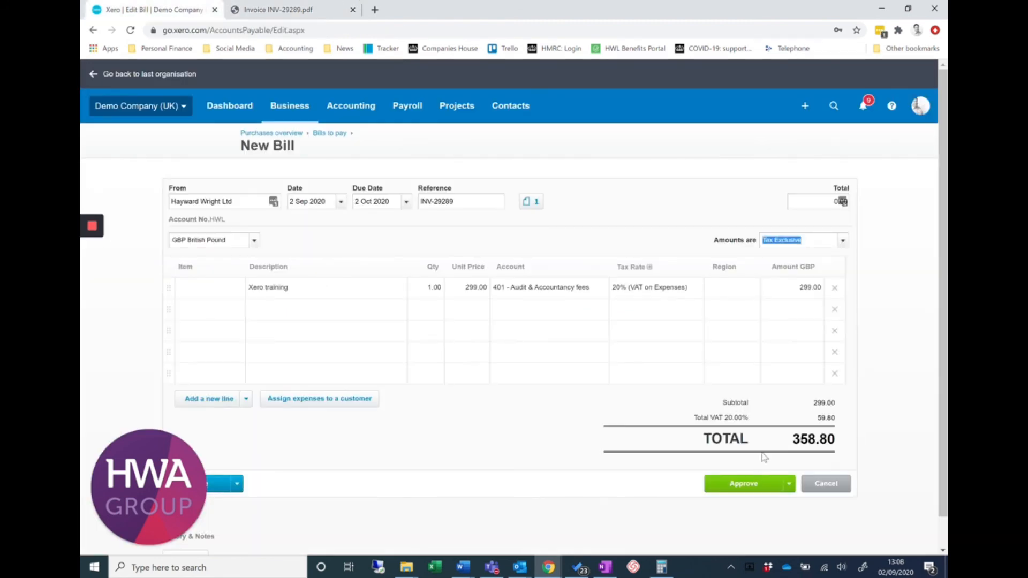
pyautogui.click(749, 489)
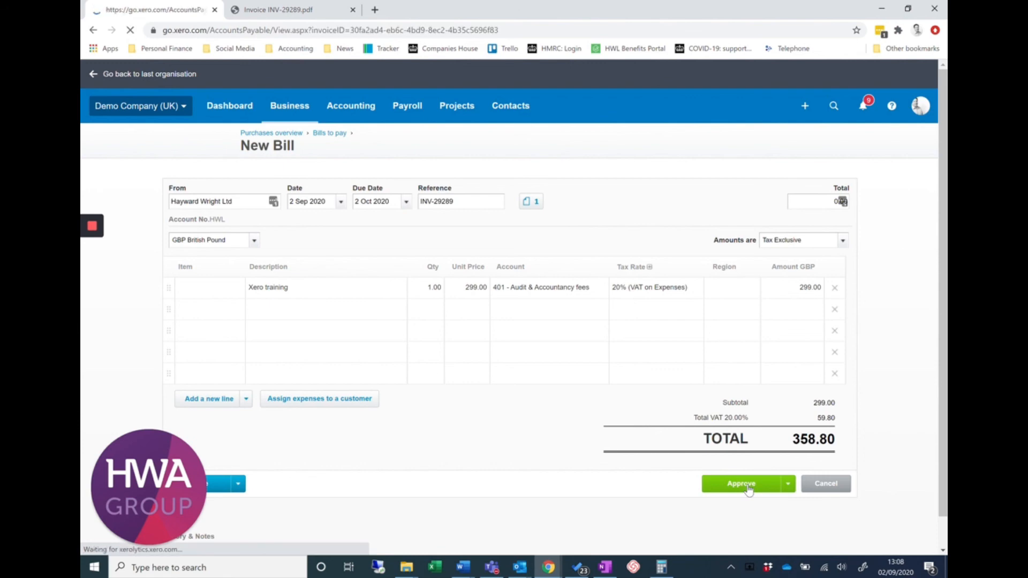
# Review the approved bill's details and dismiss the Hubdoc connection offer
pyautogui.scroll(-3, 747, 489)
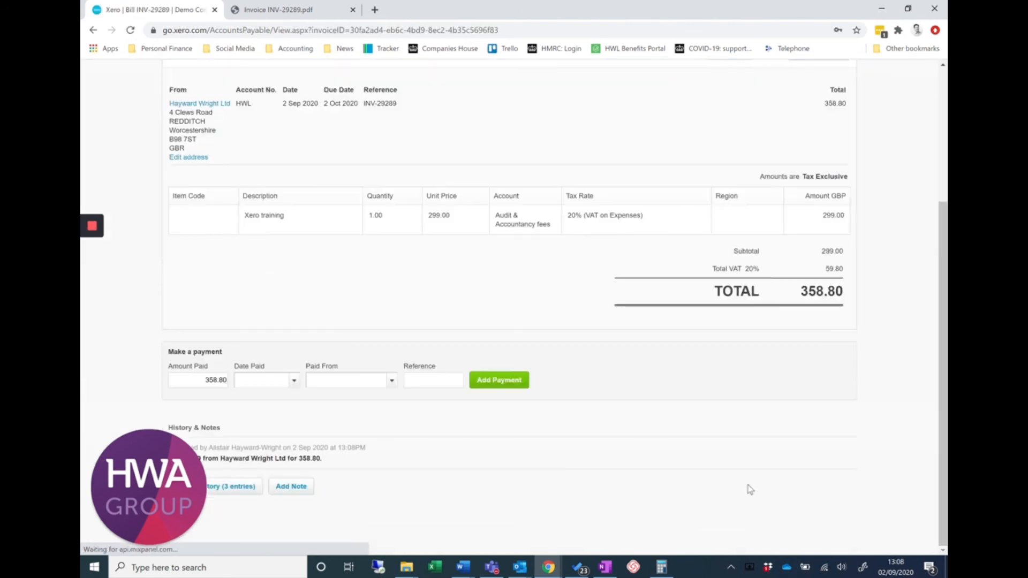
pyautogui.scroll(3, 551, 276)
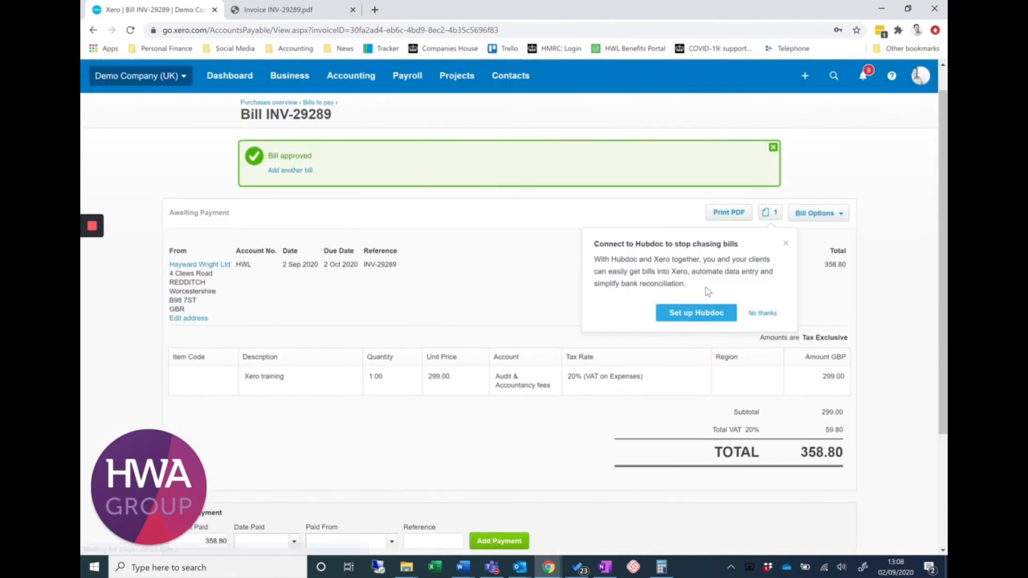
pyautogui.click(786, 243)
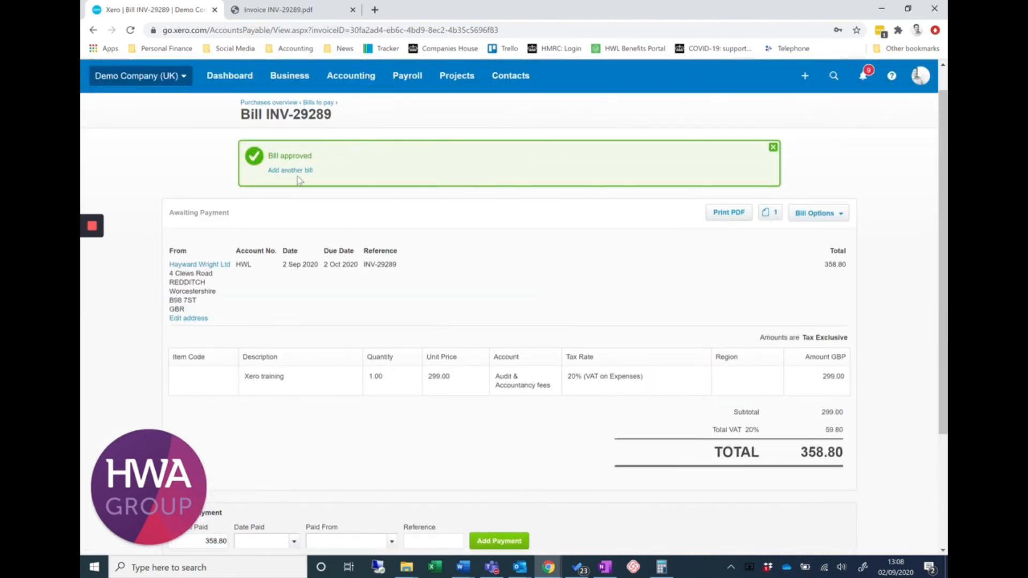